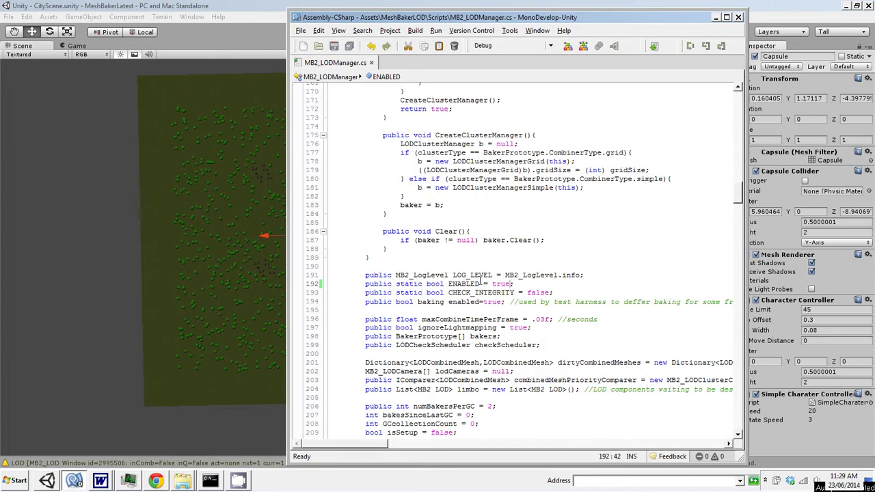
Set the static ENABLED flag in MB2_LODManager.cs to false, save the script and return to Unity
double_click(499, 283)
text(false)
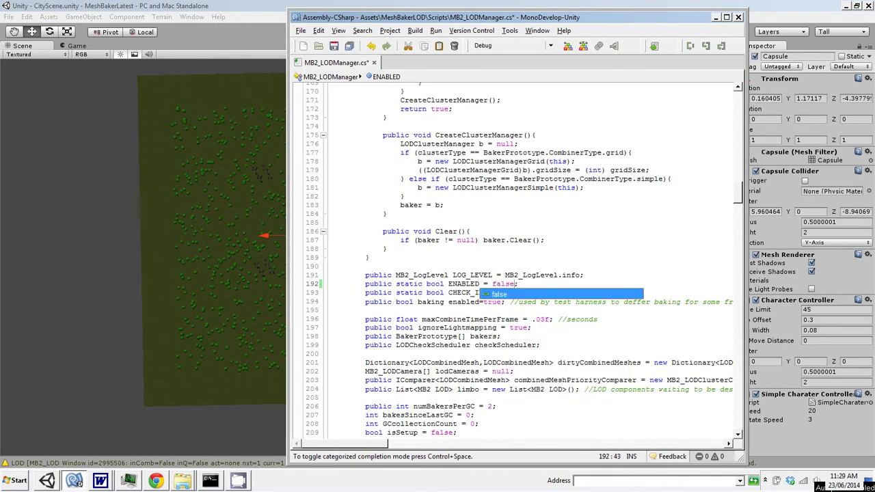
click(334, 46)
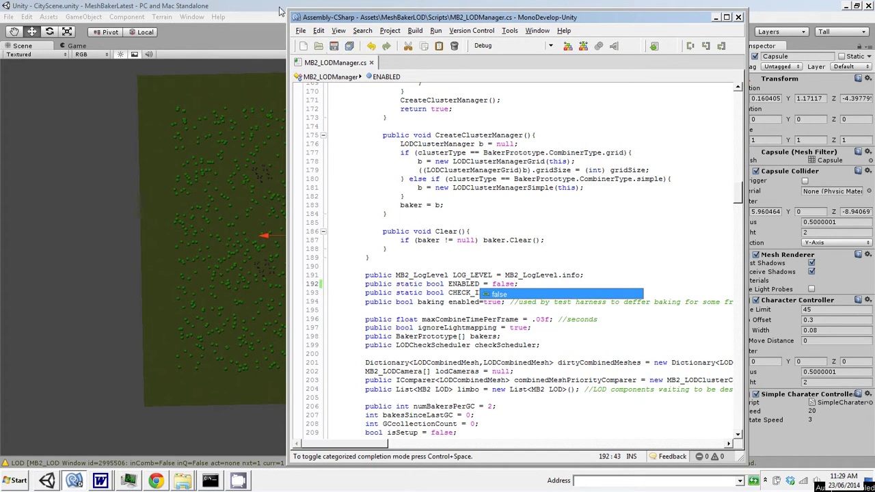
click(280, 10)
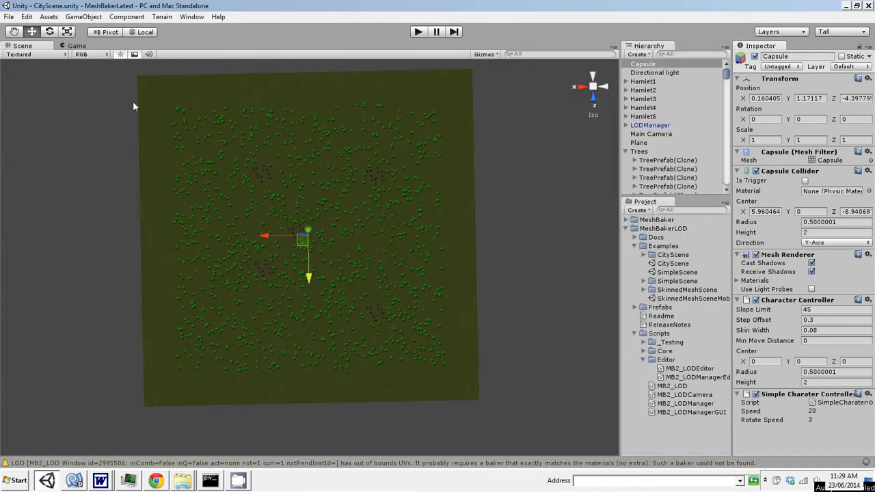
Select the ground plane and examine the city scene's trees and house clusters up close and from an angled overview
click(421, 240)
scroll(421, 242, up, 3)
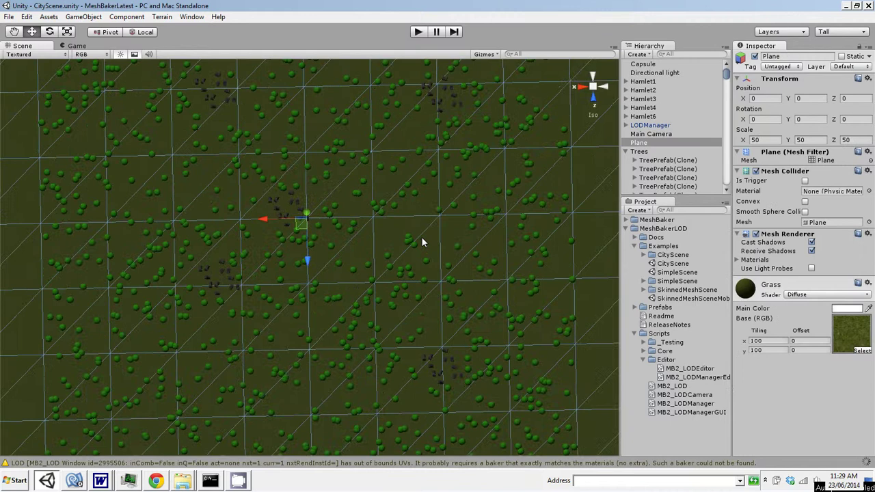
scroll(420, 240, up, 5)
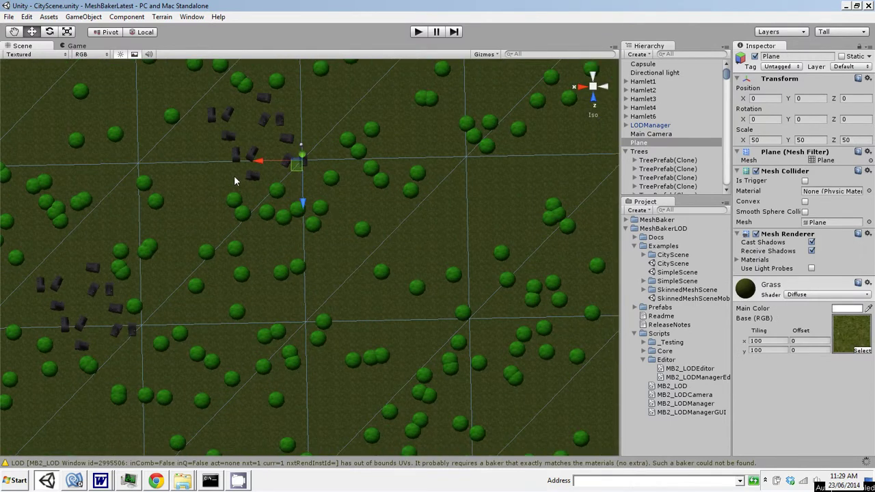
scroll(252, 177, up, 4)
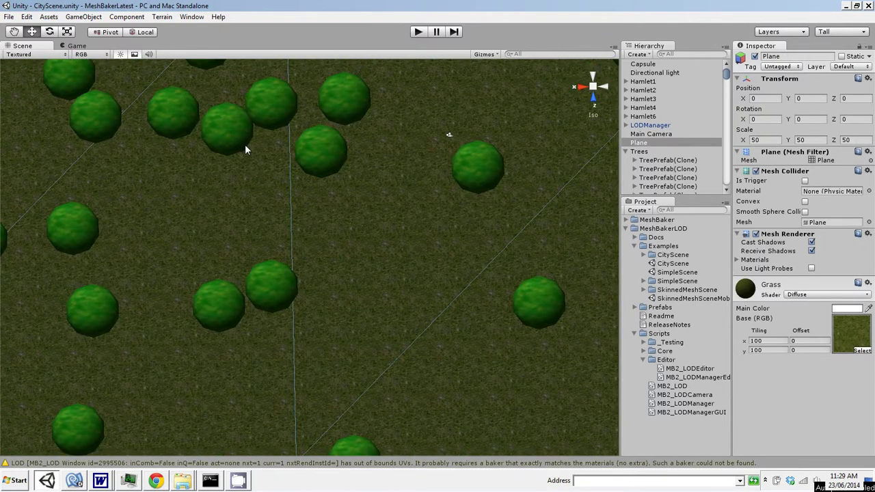
alt+drag(244, 144, 395, 33)
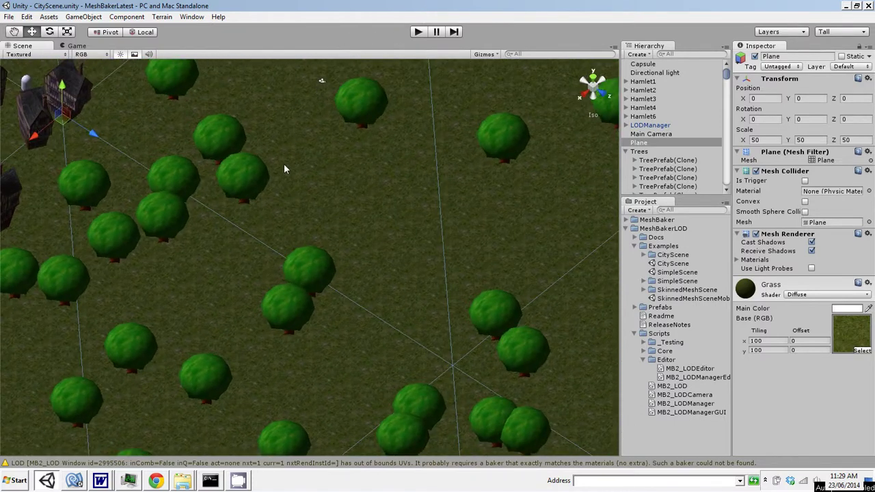
scroll(284, 165, down, 10)
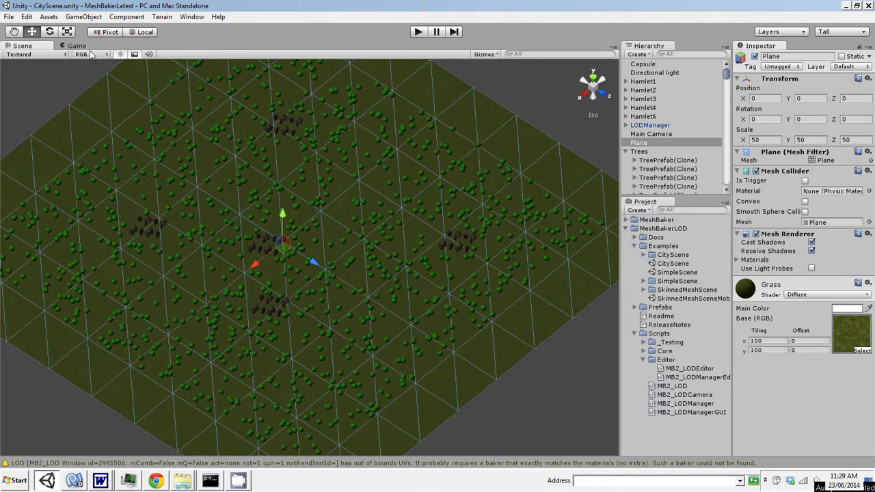
Play the scene and walk the capsule among the trees and houses to check the rendering statistics, ending play mode when done
click(419, 32)
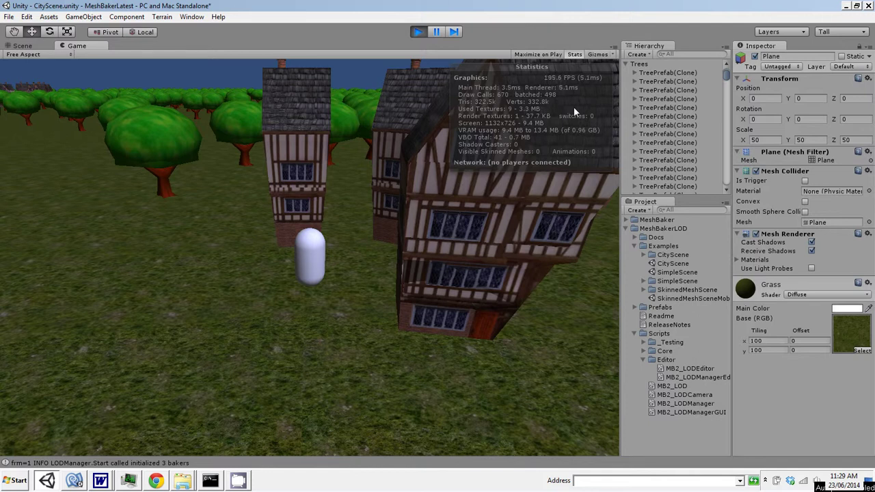
key(w)
key(d)
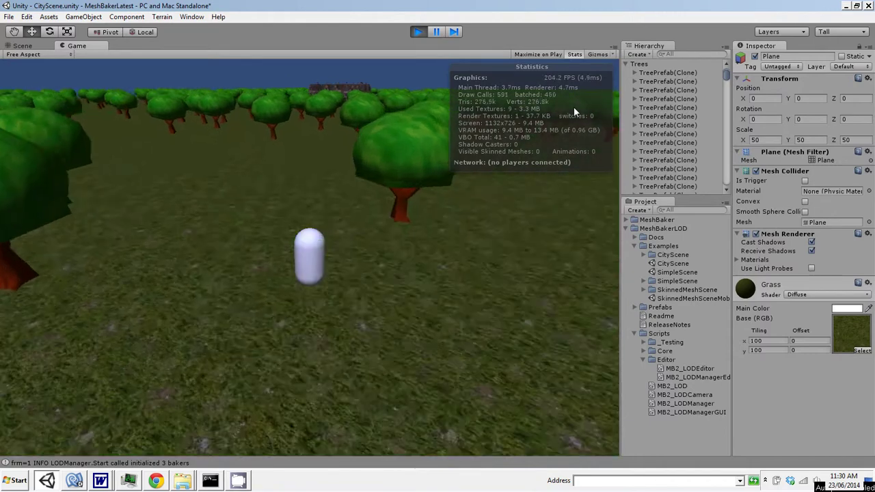
key(a)
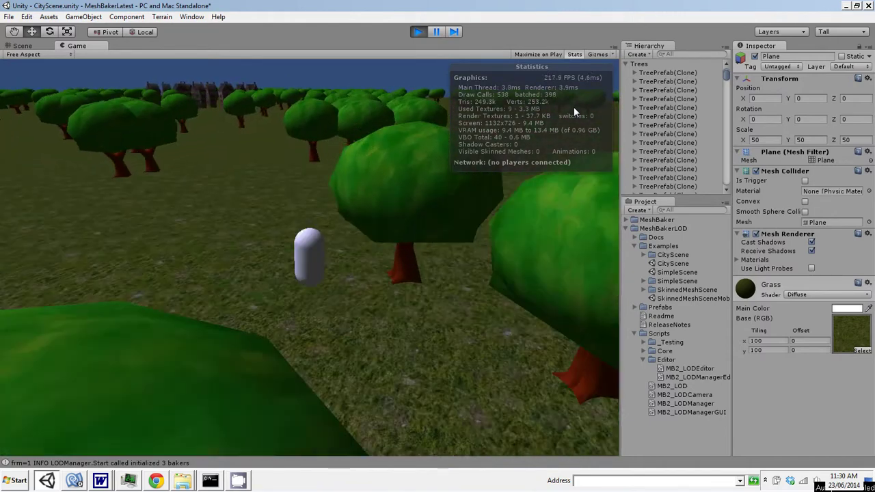
key(w)
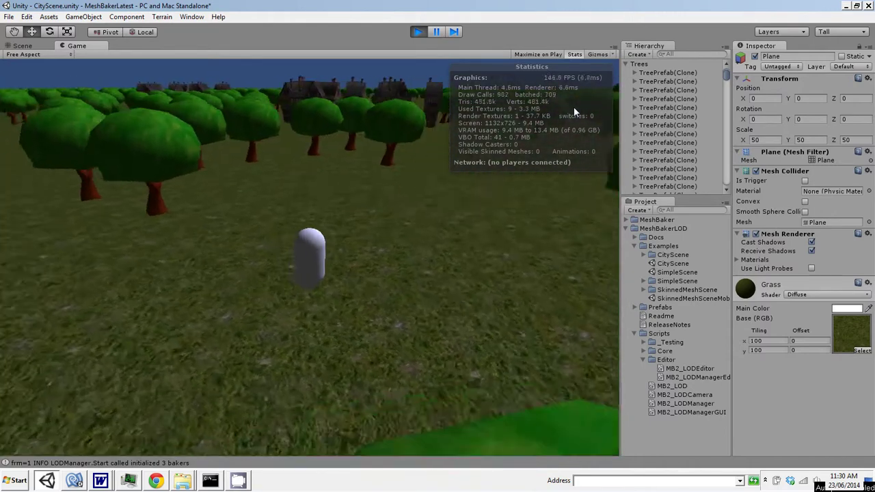
key(w)
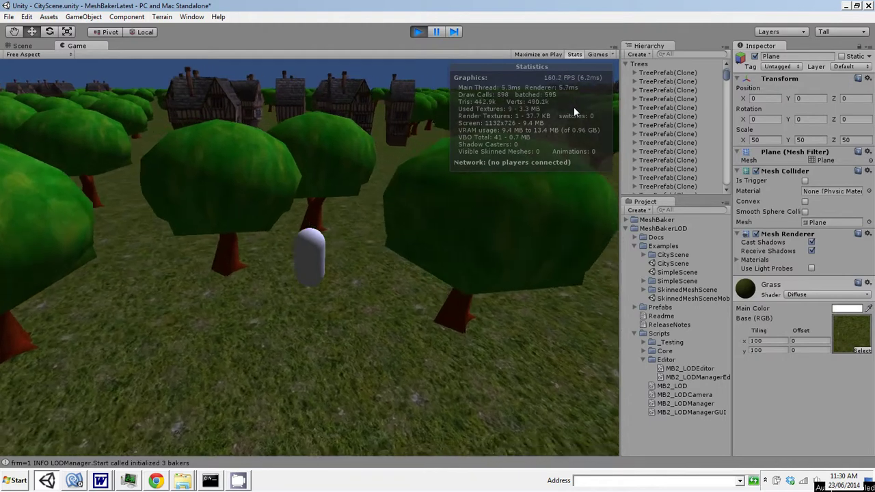
key(a)
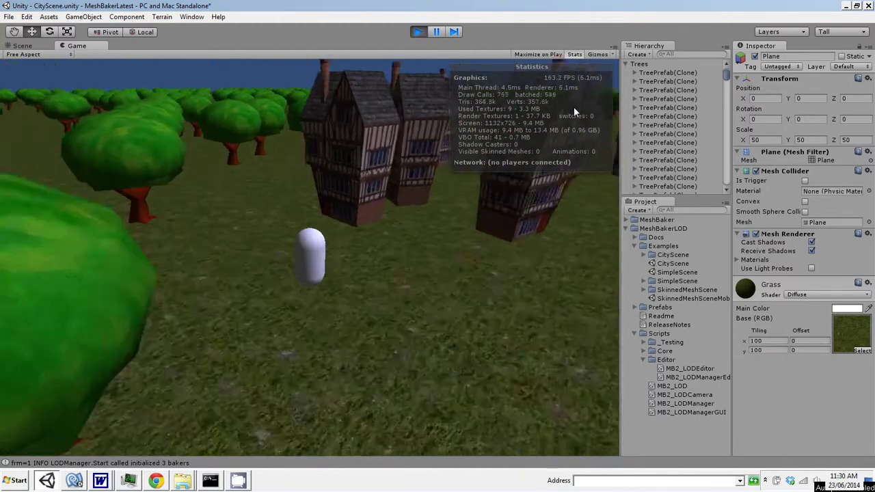
key(a)
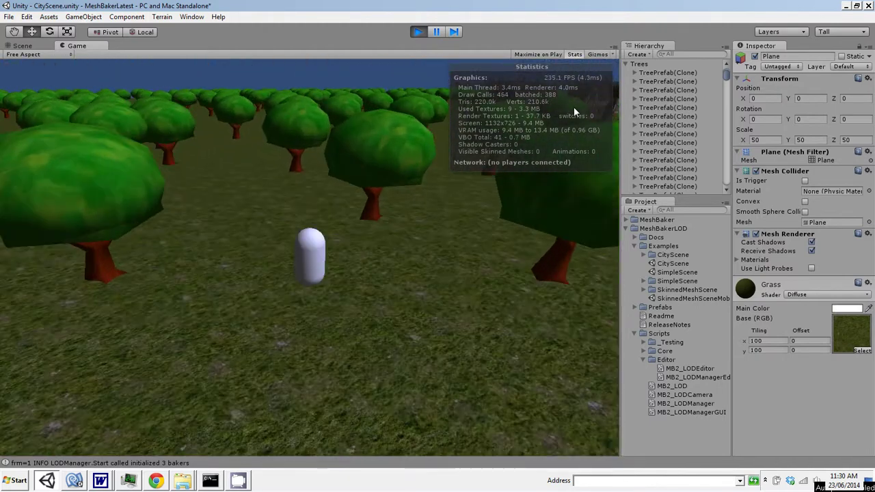
key(a)
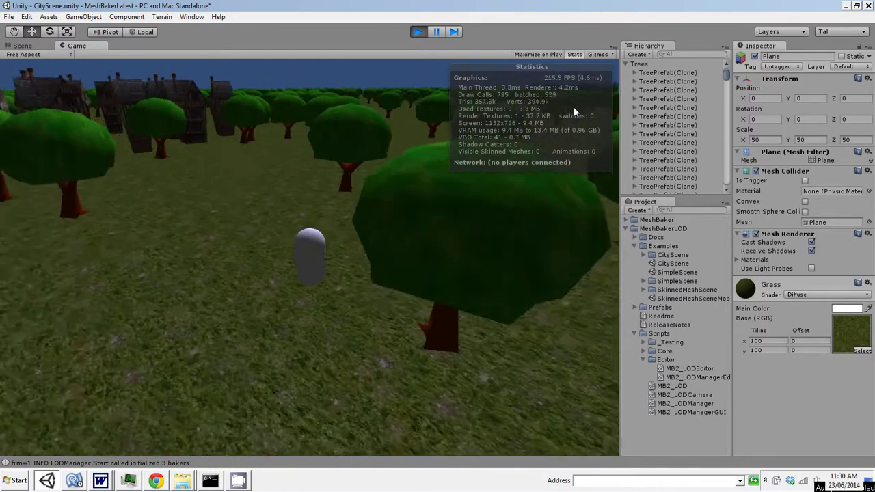
key(a)
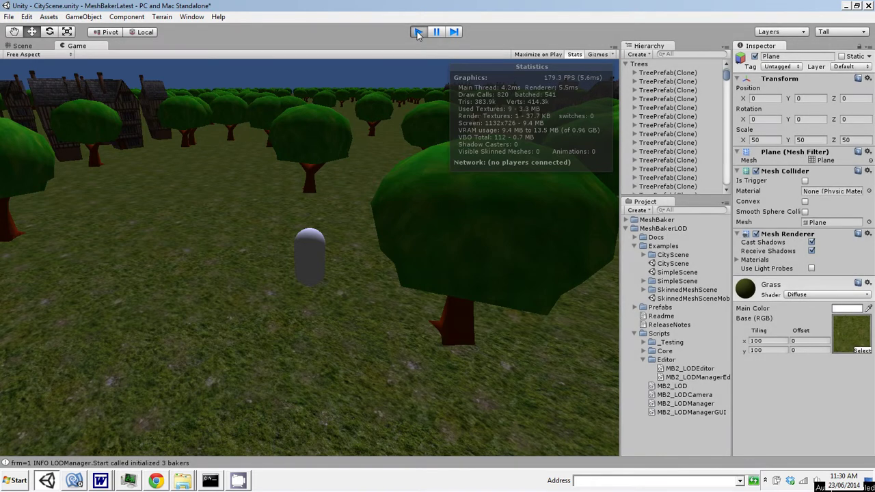
key(ctrl+p)
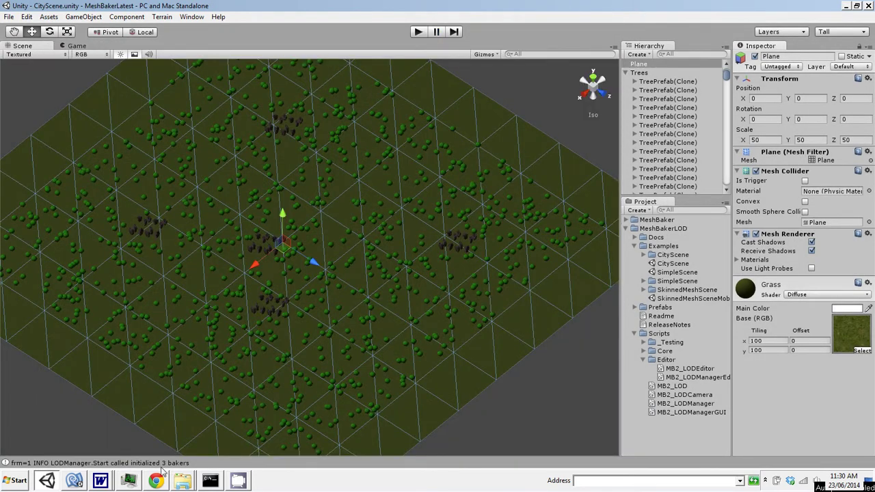
Switch to MonoDevelop, set the static ENABLED flag in MB2_LODManager.cs to true, save it and return to Unity
click(75, 480)
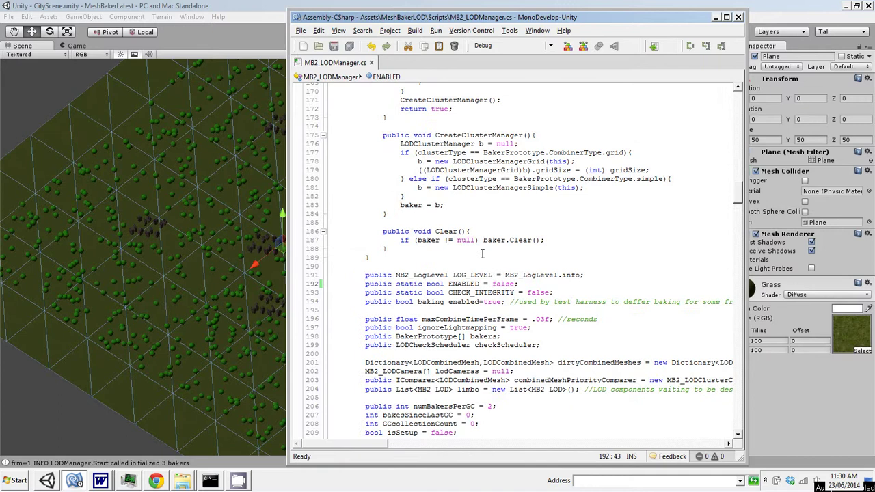
double_click(504, 284)
text(true)
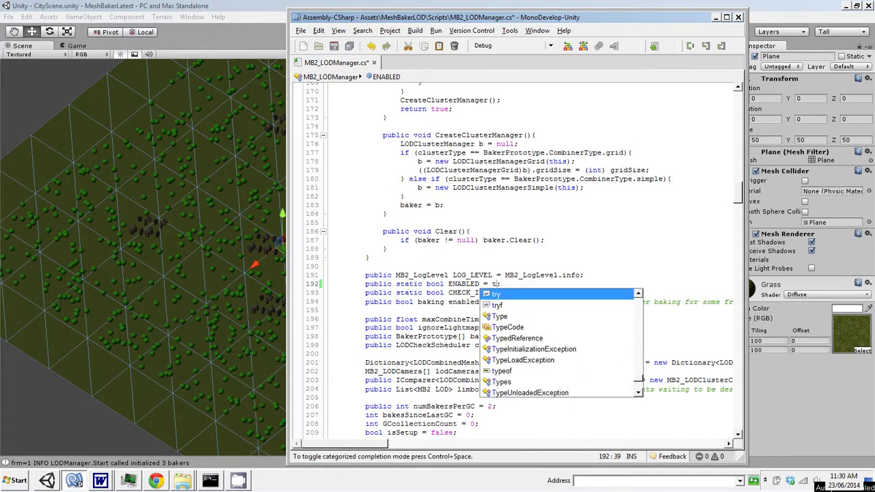
click(333, 45)
click(276, 13)
Play the scene with the LOD manager enabled, walk the capsule through the trees and pause the game
click(417, 31)
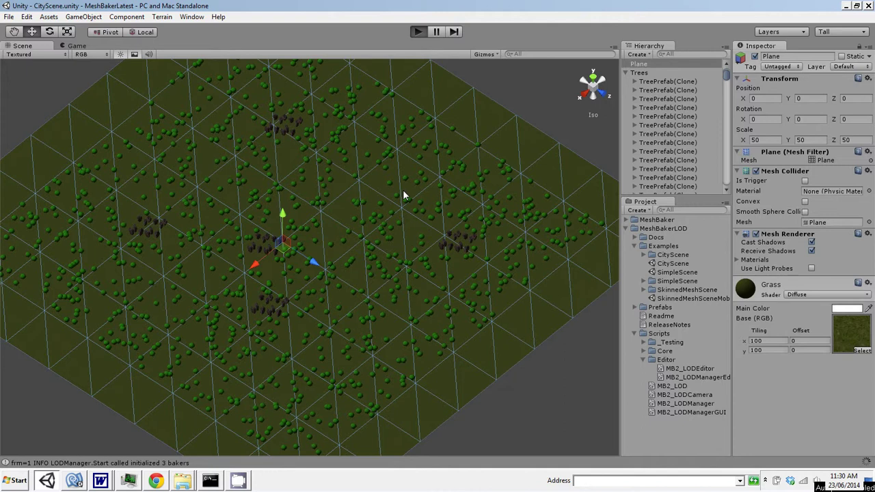
key(ctrl+p)
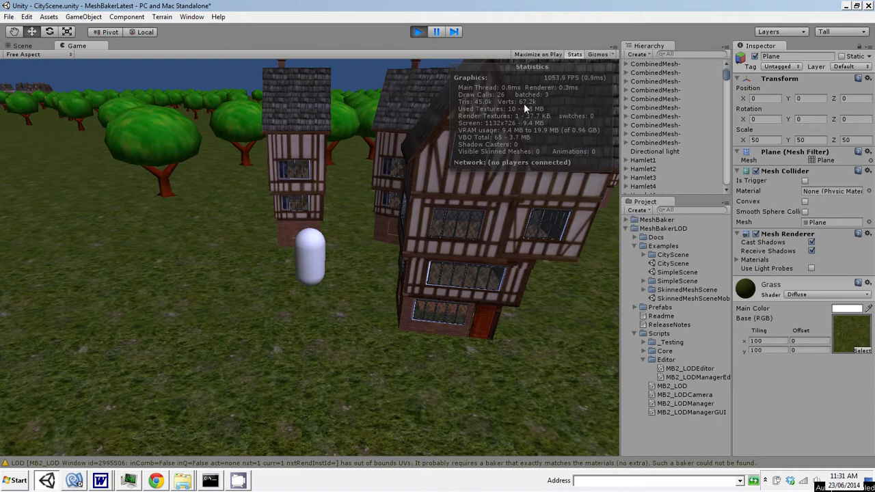
key(w)
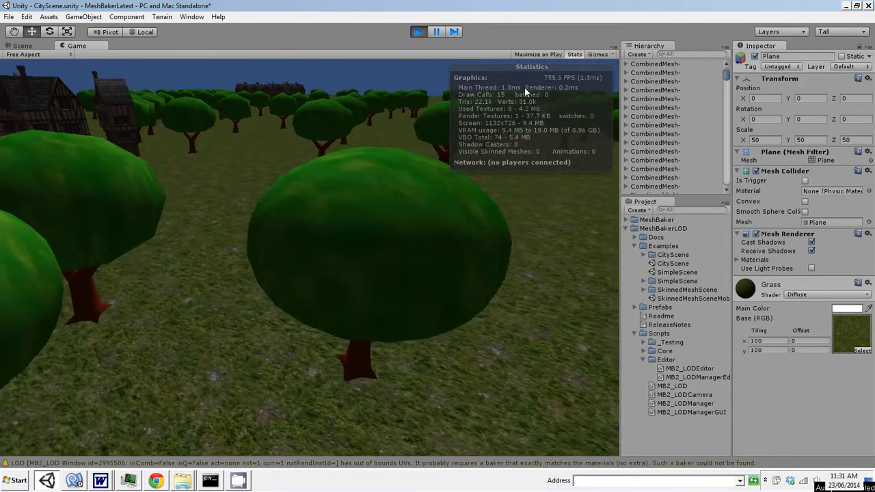
click(436, 32)
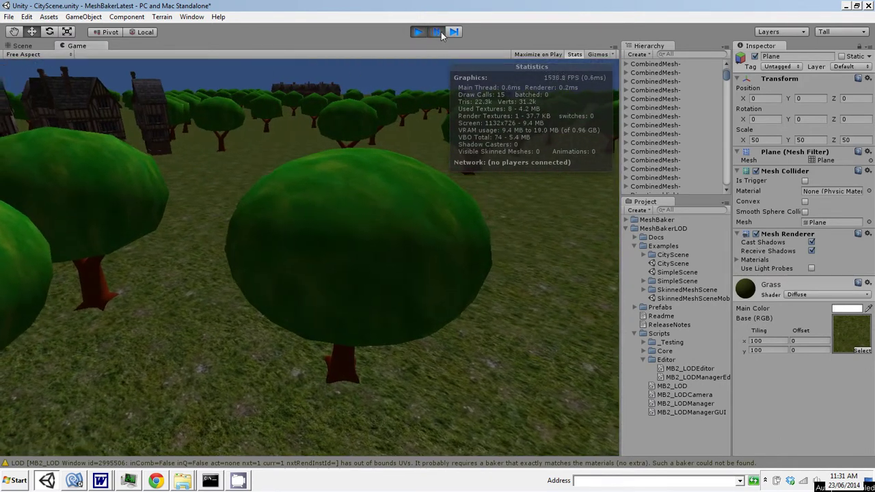
Show the paused scene in the Scene view and examine the cluster grid at an angle and from the top
key(ctrl+1)
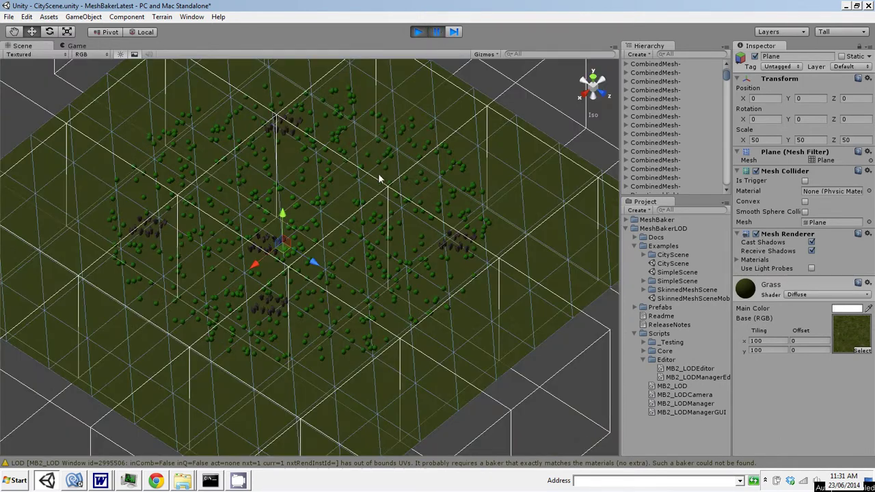
click(592, 77)
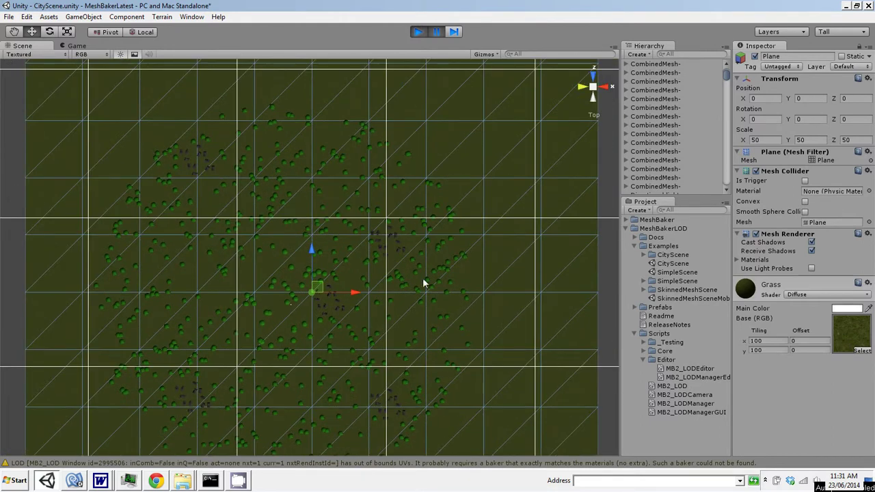
alt+drag(424, 283, 381, 162)
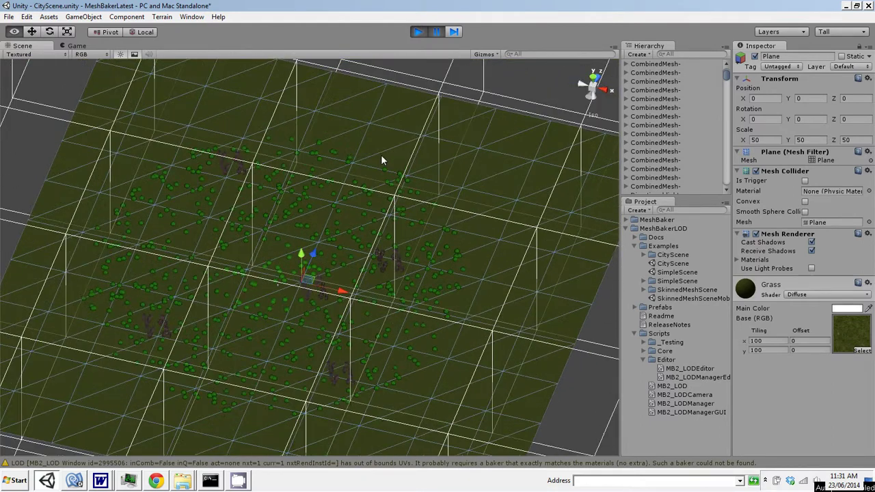
click(596, 80)
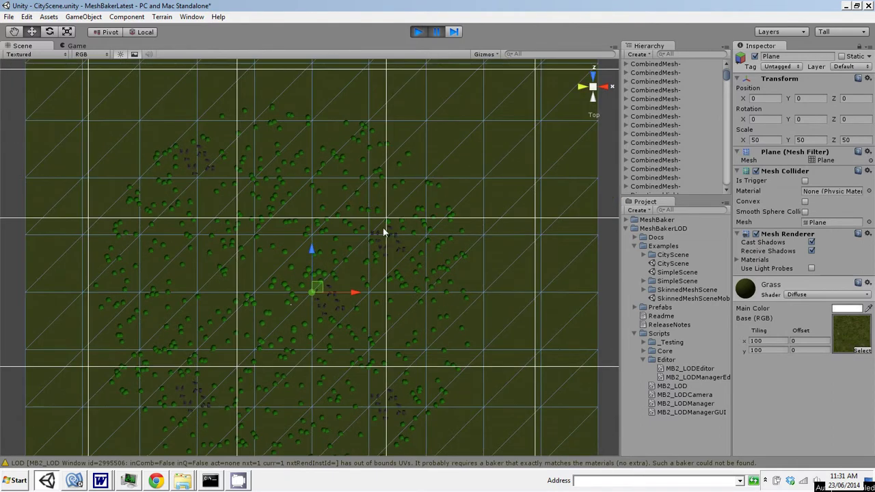
Select the combined tree meshes and the combined house meshes around the central grid cell and examine the selected houses up close
click(286, 287)
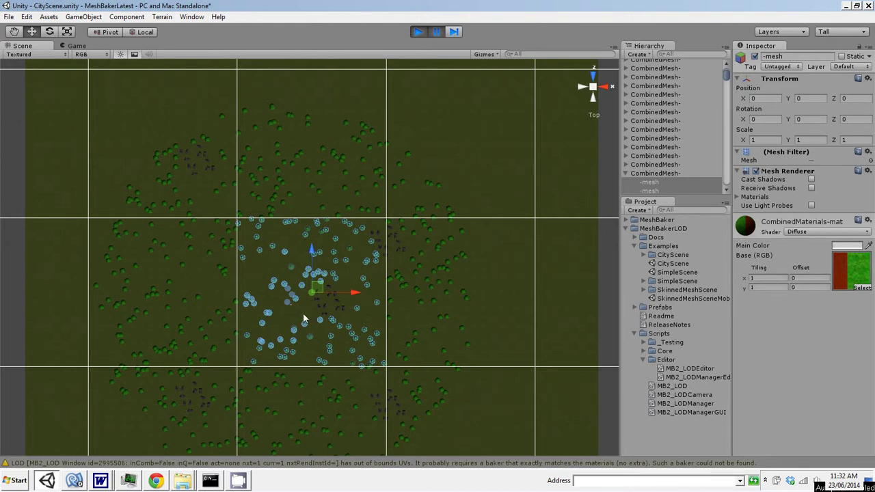
click(343, 307)
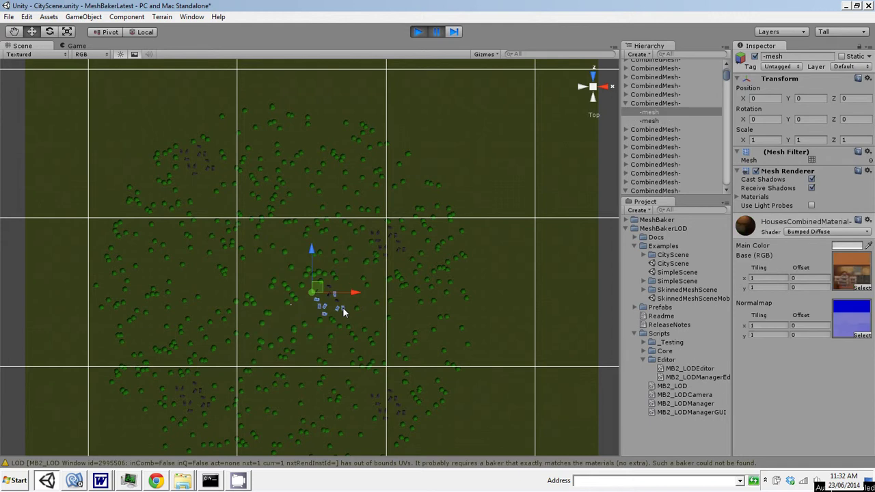
click(337, 300)
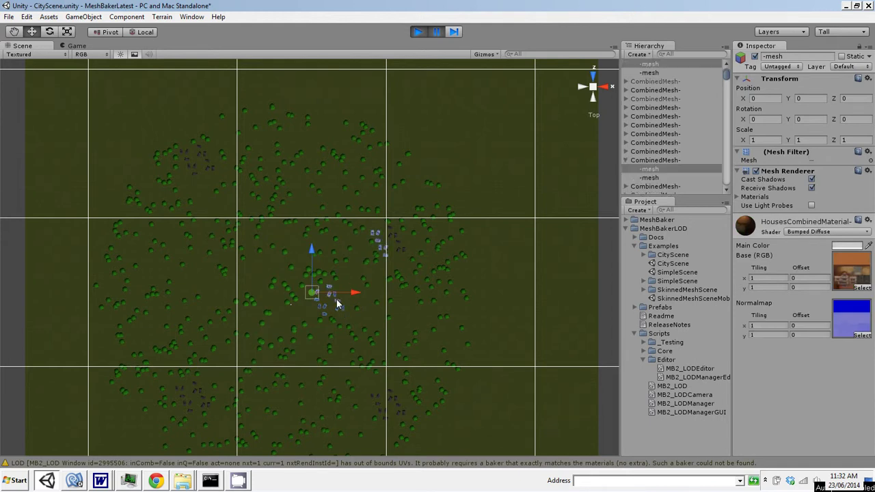
scroll(335, 306, up, 5)
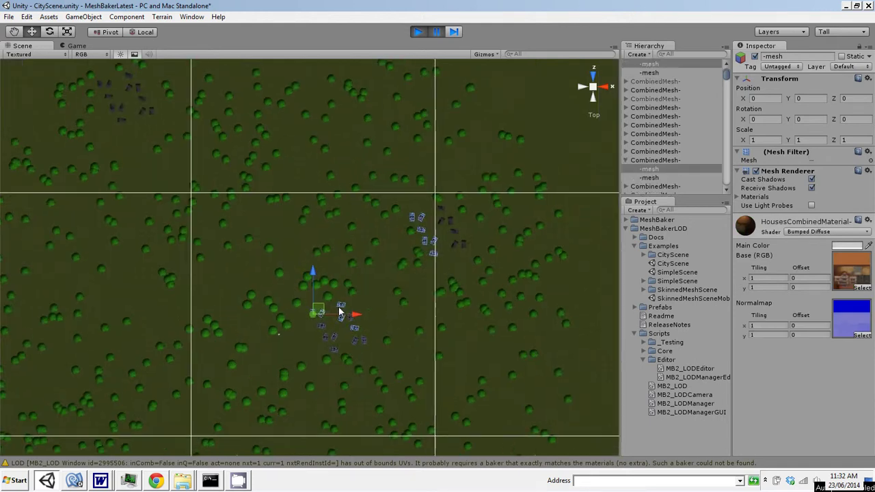
middle_drag(363, 338, 352, 316)
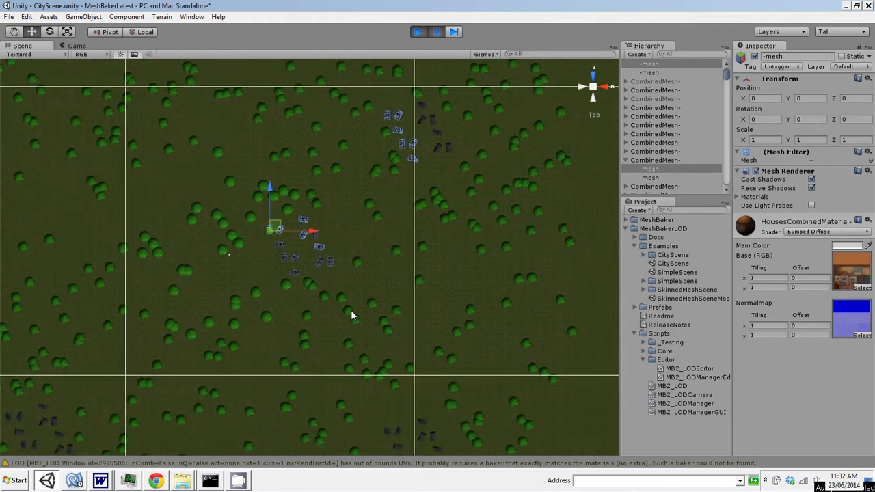
alt+drag(338, 287, 365, 237)
scroll(360, 274, up, 8)
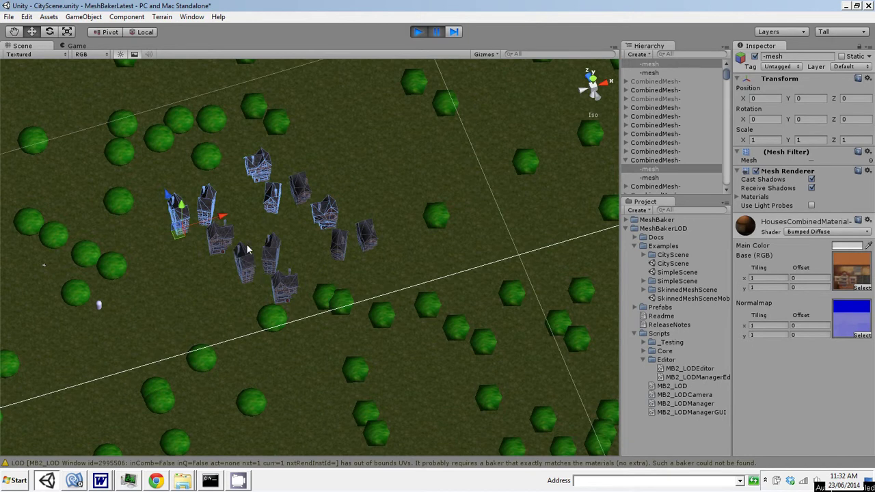
scroll(350, 202, down, 10)
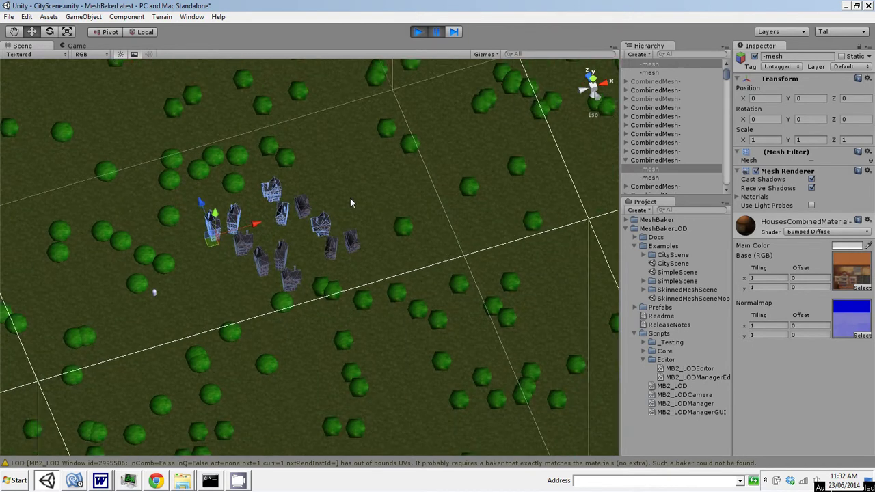
Select the ground plane instead of the house meshes and view the central houses straight from the top
scroll(350, 202, down, 2)
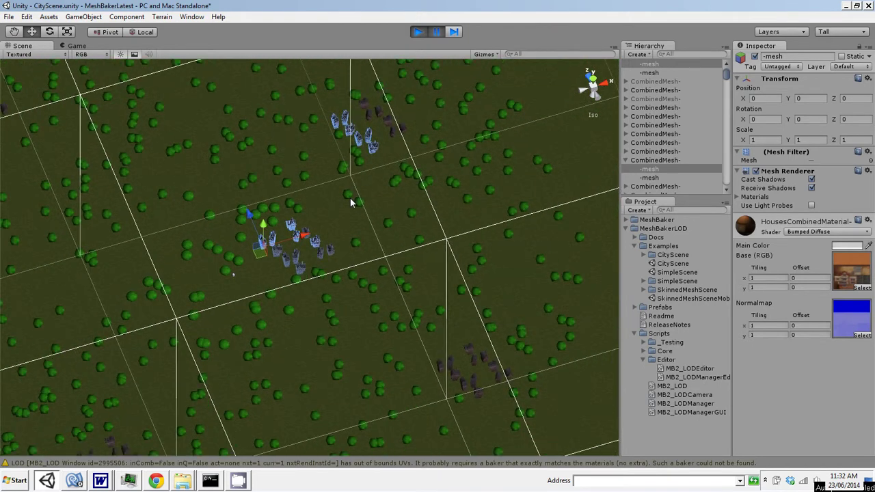
click(337, 219)
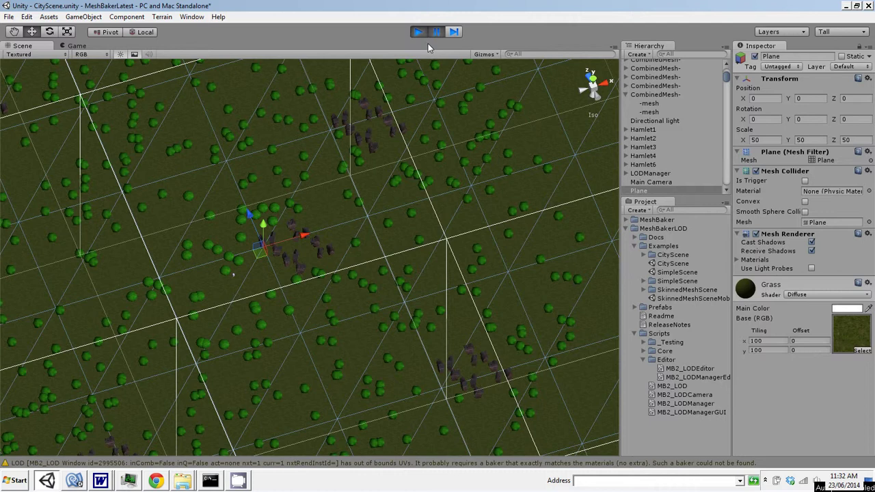
scroll(343, 233, up, 4)
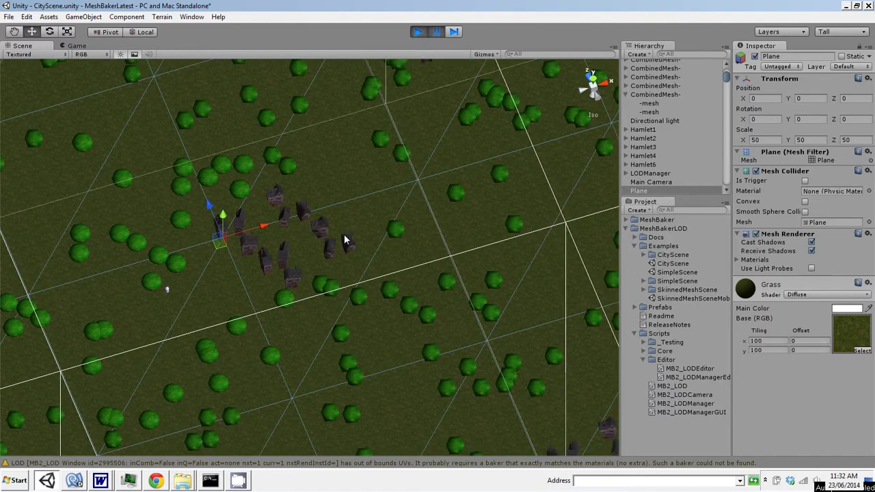
click(435, 33)
click(592, 75)
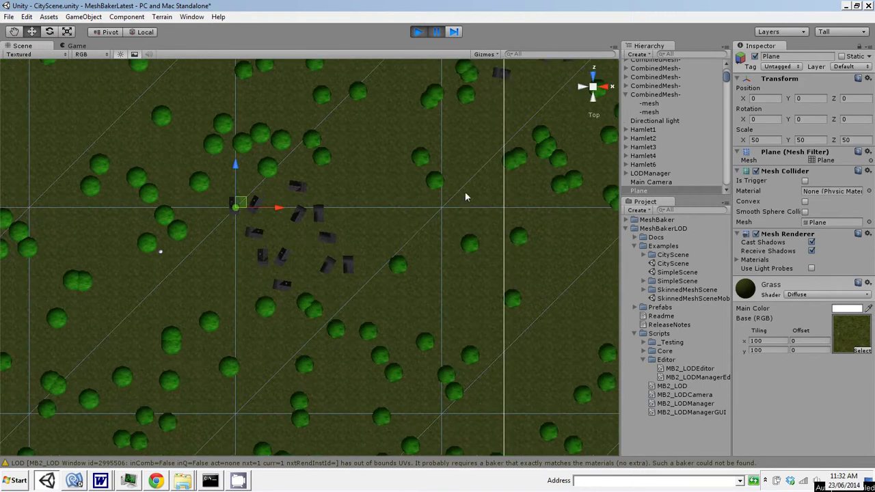
scroll(381, 241, up, 2)
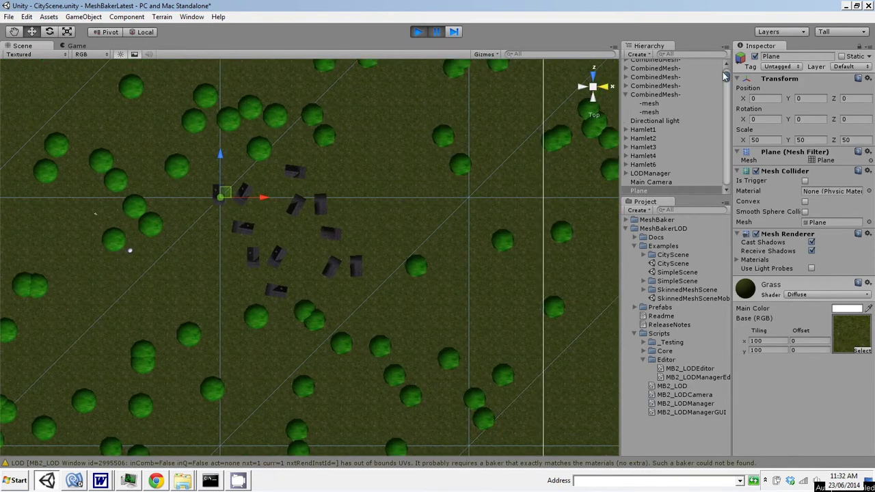
Locate the Capsule, select the surrounding combined tree mesh and the separate combined mesh of the trees nearest the Capsule, and compare their extents
drag(722, 72, 725, 66)
click(660, 65)
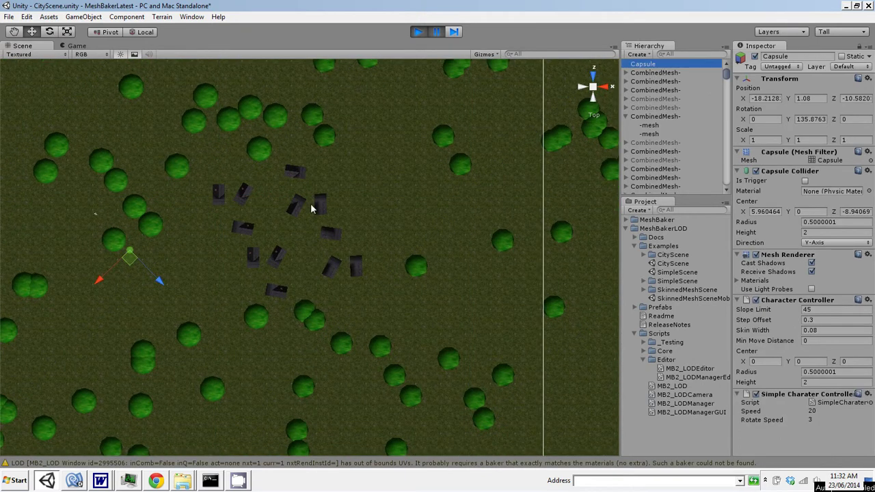
click(153, 231)
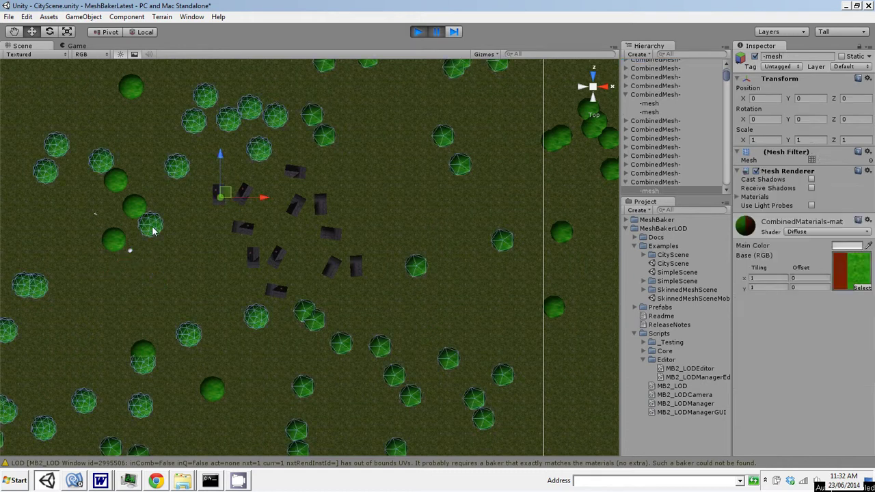
click(114, 242)
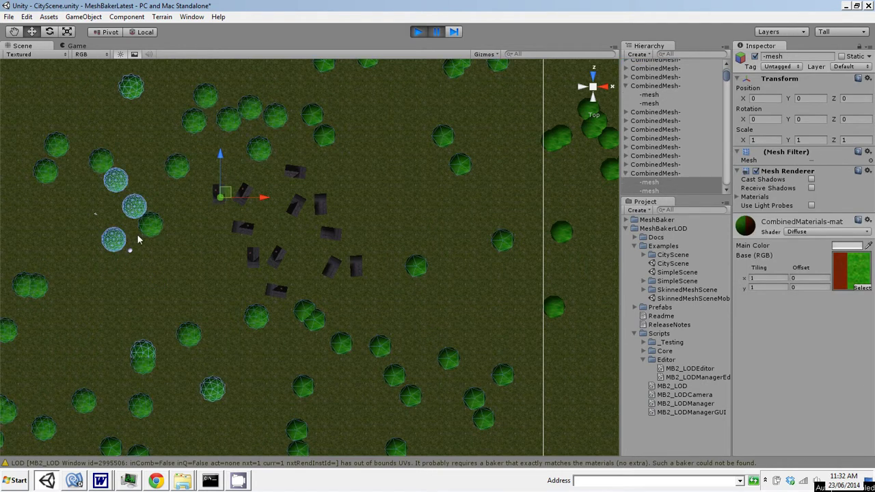
scroll(145, 234, up, 1)
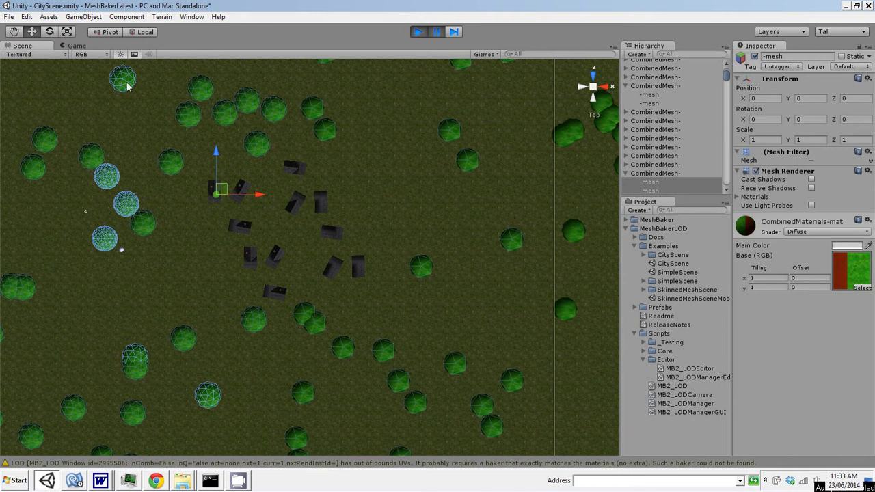
scroll(203, 333, down, 3)
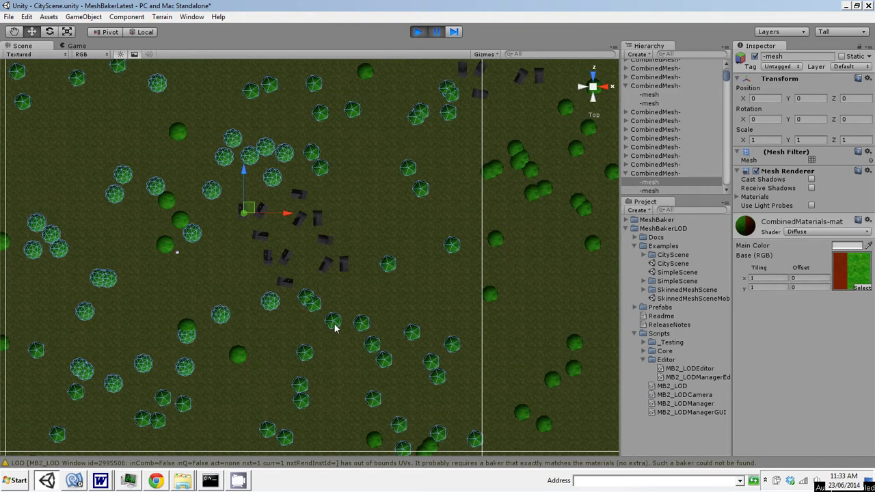
Check the capsule's surroundings in the Game view, return to the Scene view and show the whole cluster grid from the top
click(76, 45)
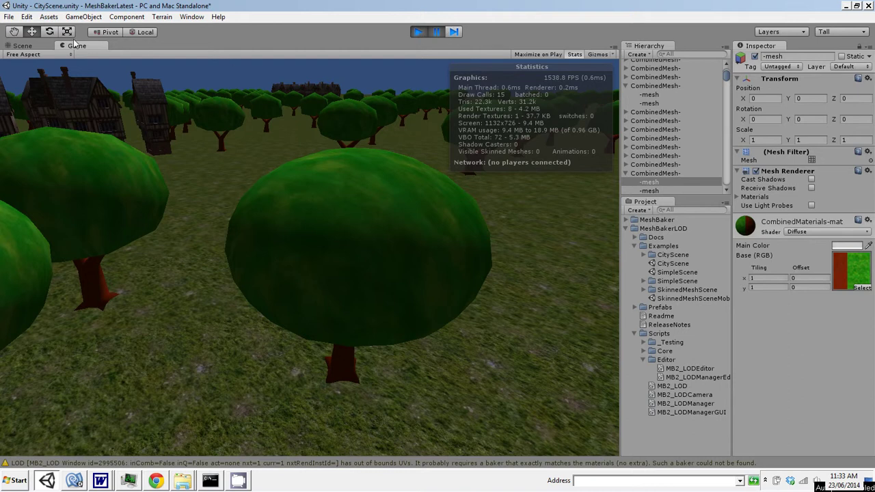
click(21, 47)
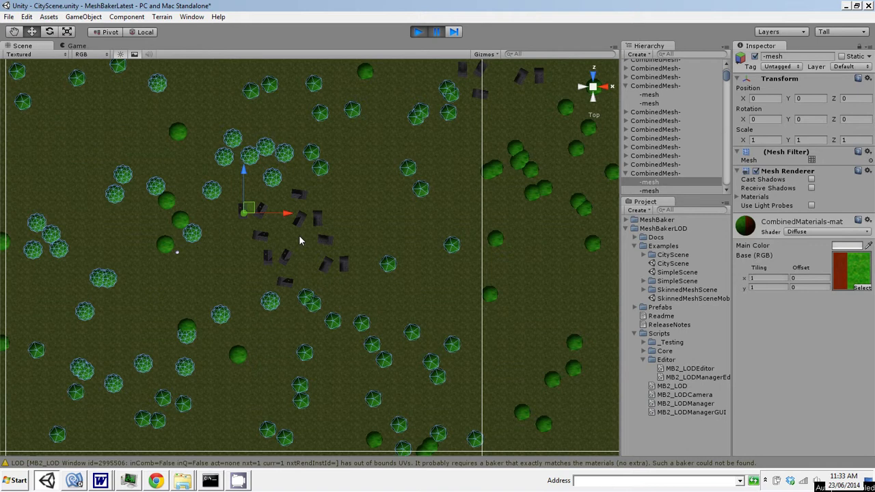
scroll(299, 239, down, 3)
scroll(278, 263, down, 4)
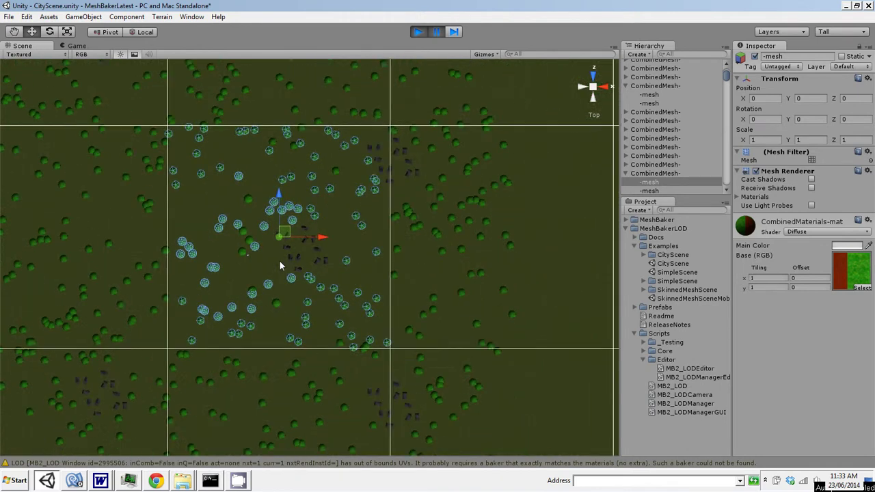
scroll(279, 261, down, 5)
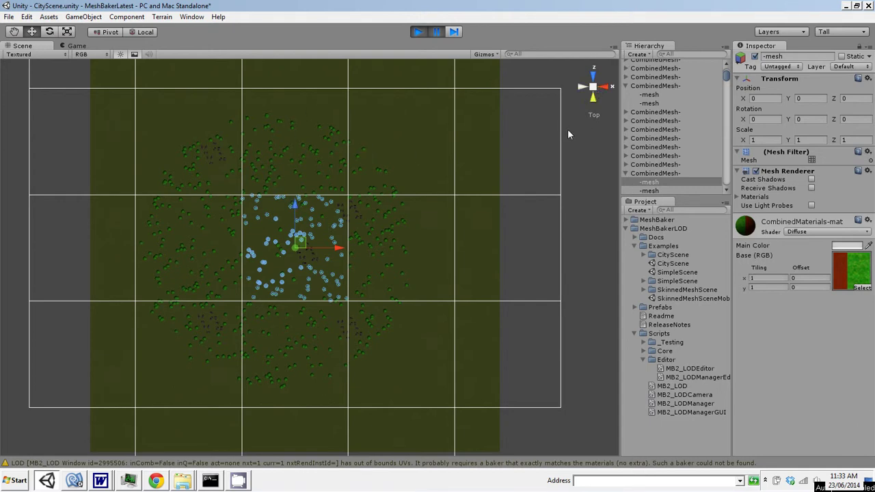
Select the Capsule, resume the game, move it along its Z axis to about X 12, Z -41.7 in the Scene view and pause
drag(726, 77, 726, 69)
click(684, 63)
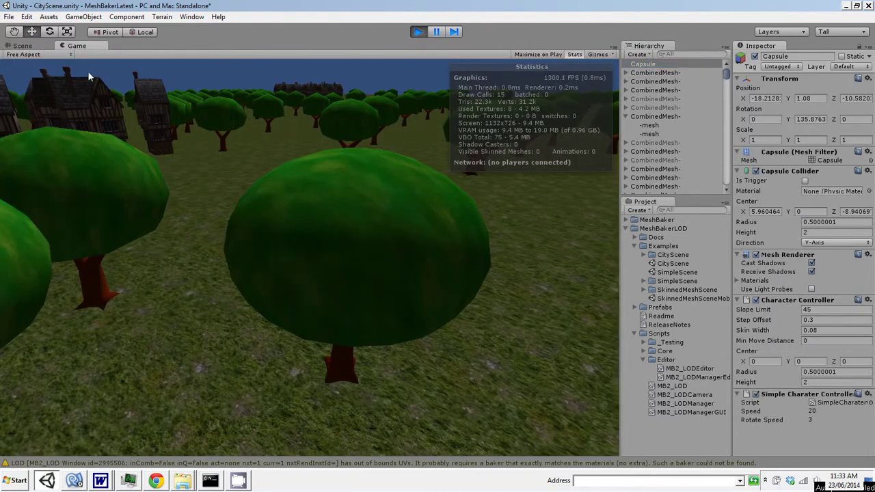
click(25, 46)
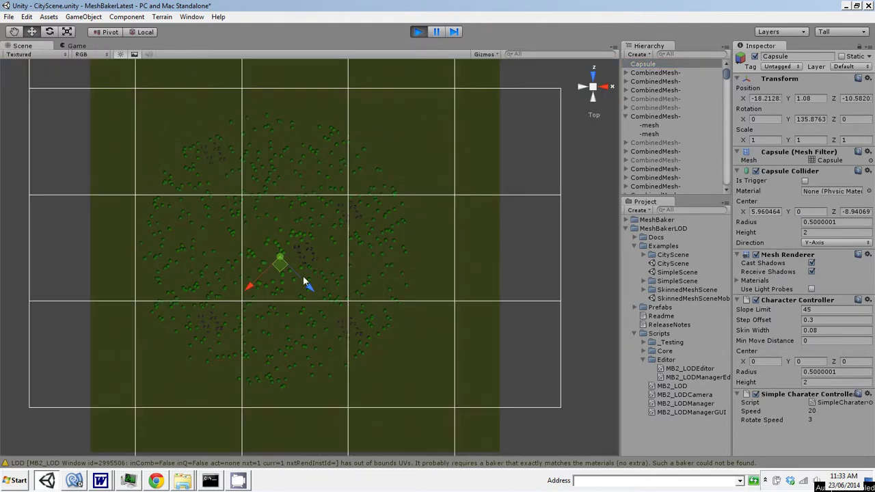
drag(308, 284, 334, 312)
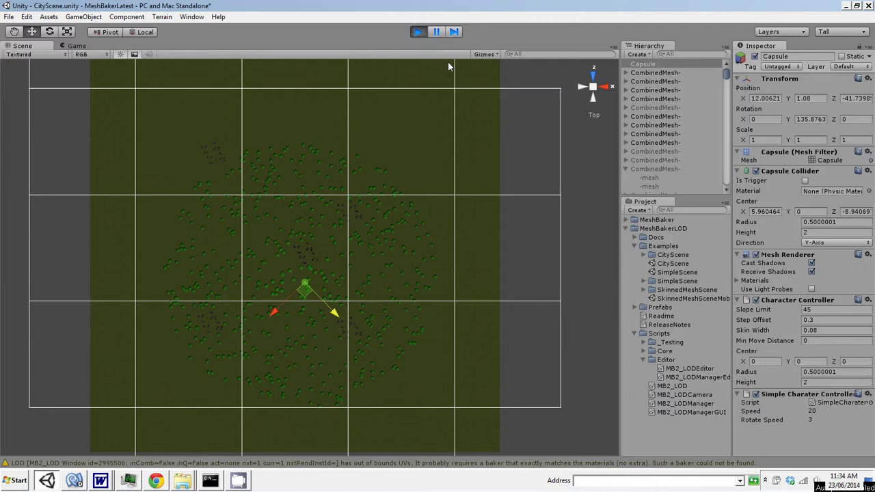
click(436, 31)
Switch to Document1 in Microsoft Word, read the Mesh Baker LOD feature list through to its last bullet and return to Unity
click(101, 481)
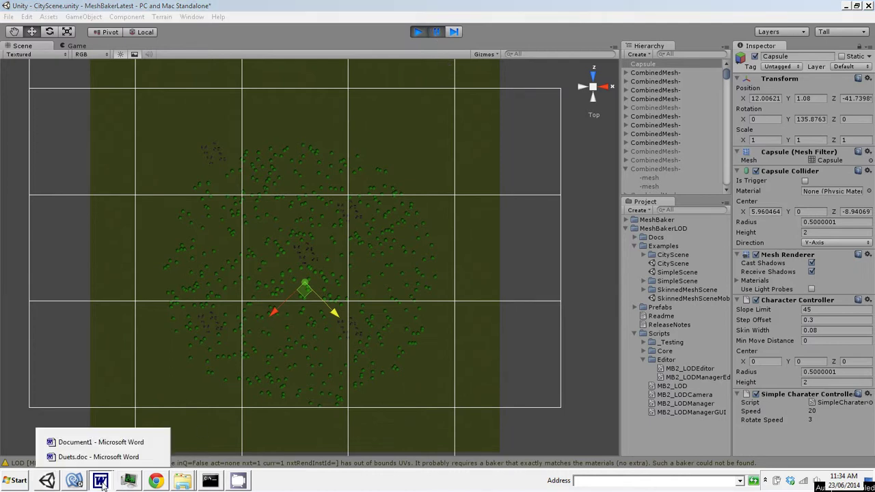
click(95, 443)
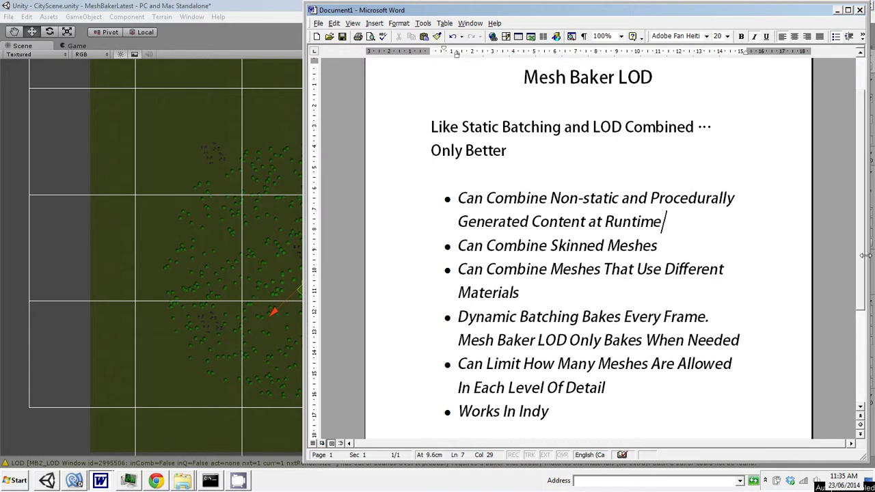
drag(863, 265, 864, 270)
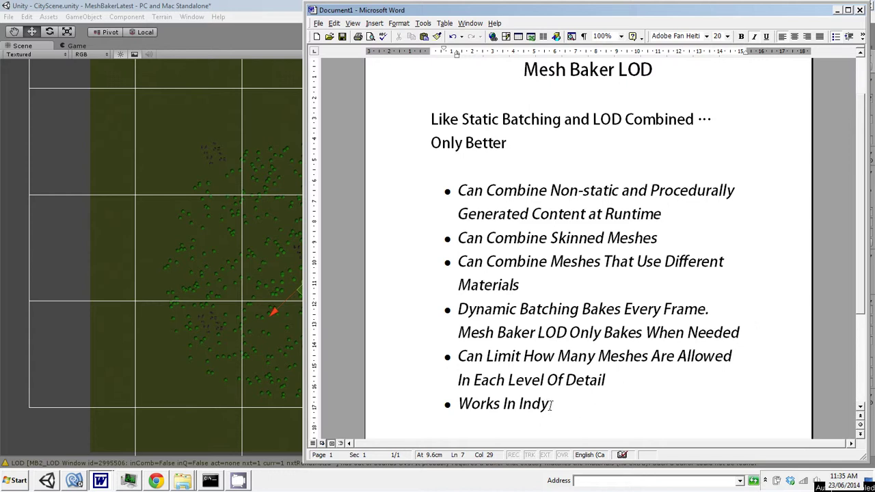
click(285, 8)
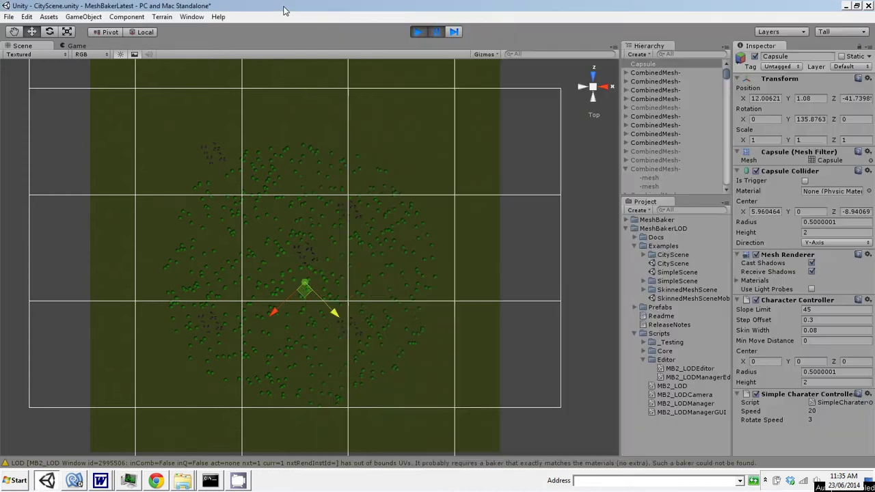
Stop playing CityScene and open the SkinnedMeshSceneMob example scene
click(430, 32)
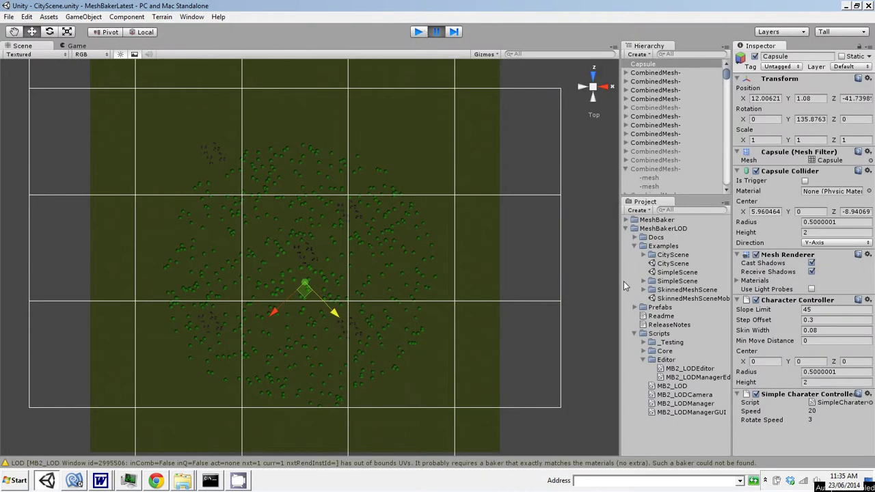
key(ctrl+p)
click(688, 298)
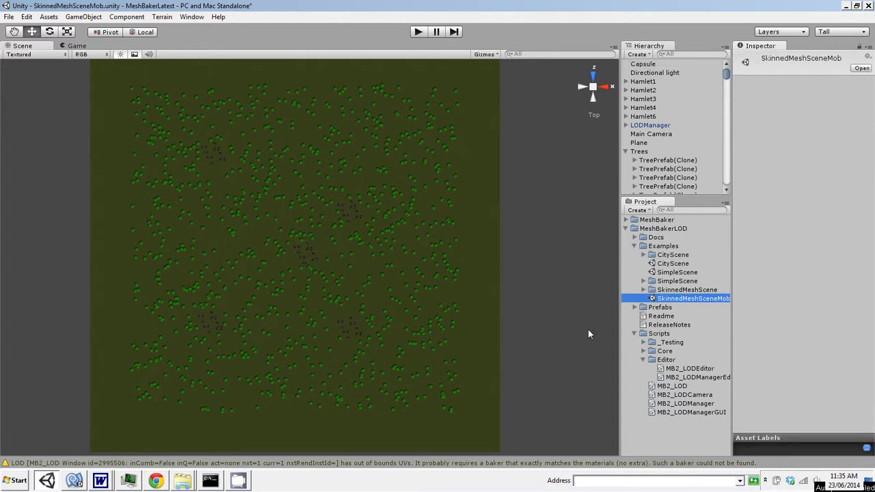
Switch to MonoDevelop, set the static ENABLED flag in MB2_LODManager.cs to false, save it and return to Unity
click(76, 481)
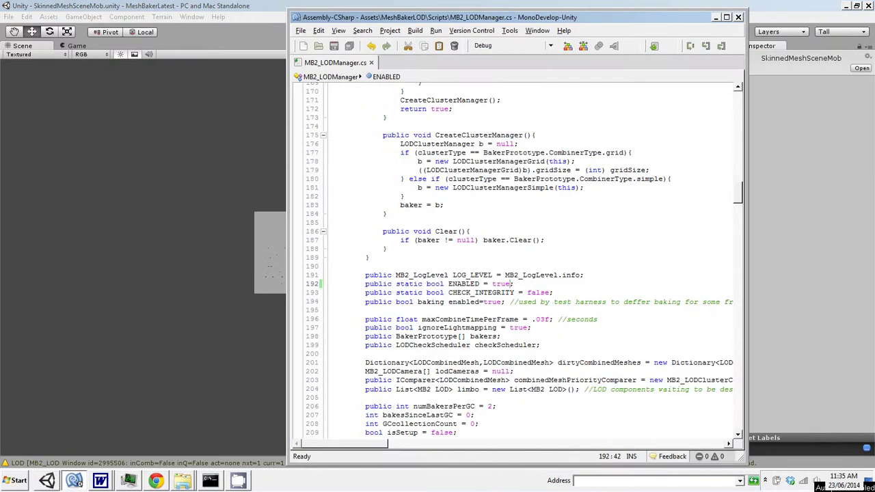
double_click(506, 284)
text(false)
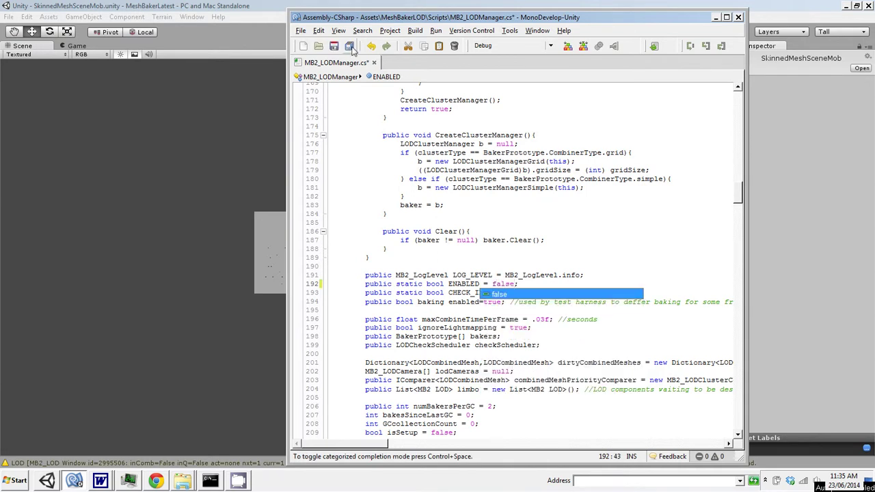
click(277, 9)
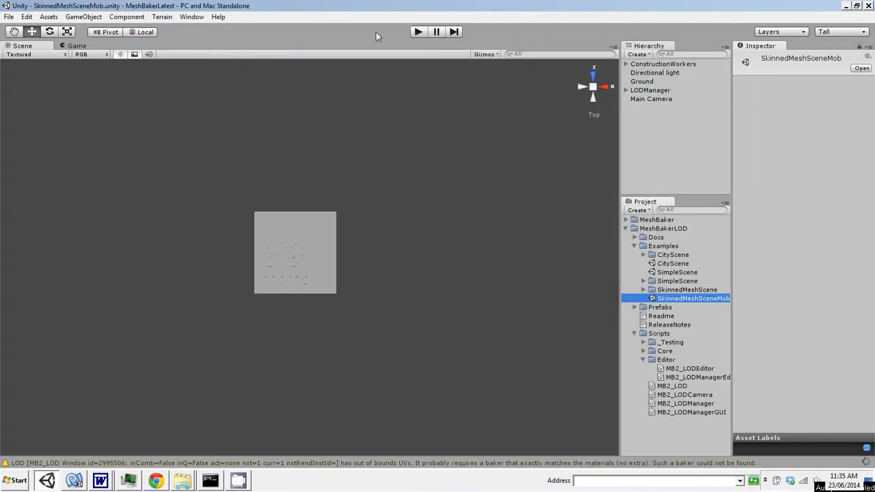
Play the SkinnedMeshSceneMob scene with the LOD manager disabled, pause it, read the Game view's rendering statistics and stop playing
click(418, 32)
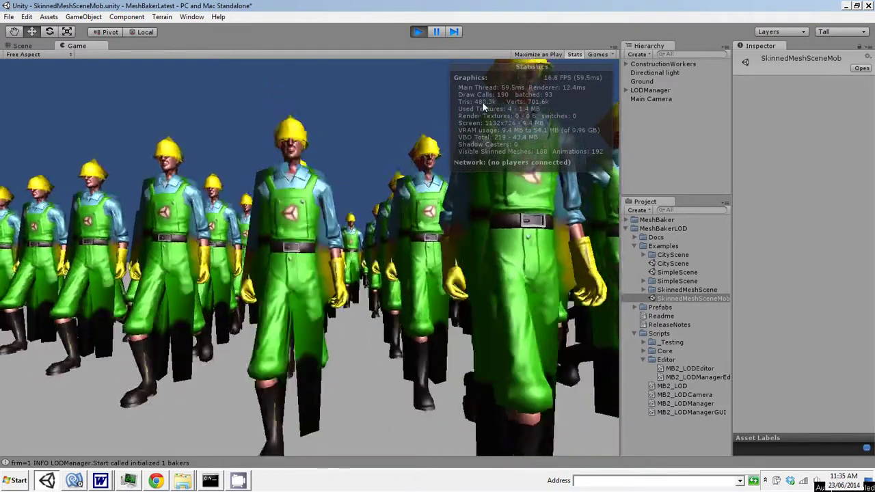
click(436, 32)
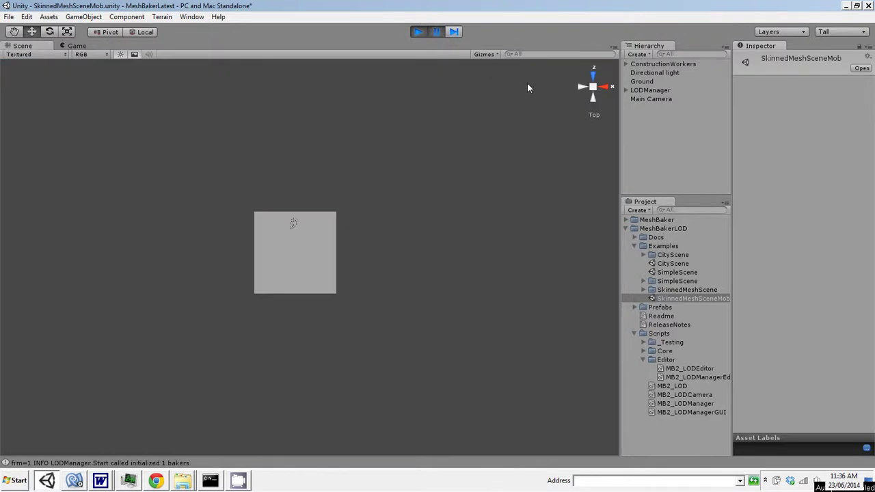
click(86, 46)
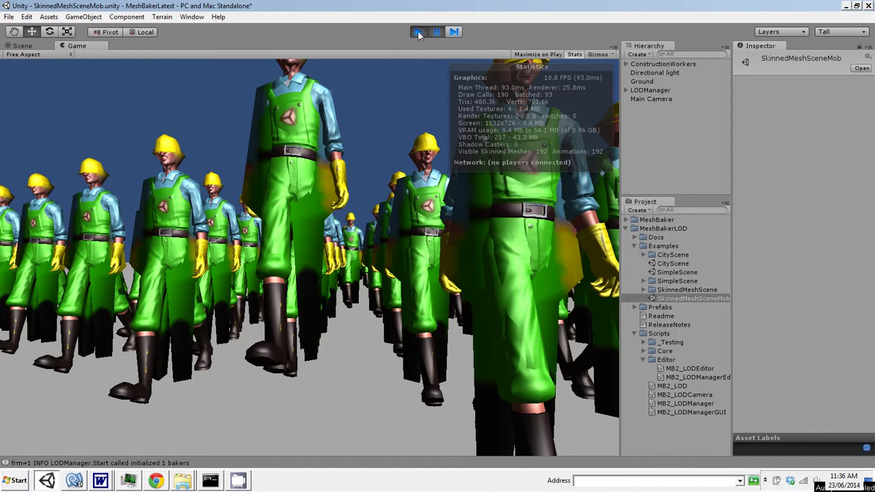
key(ctrl+shift+p)
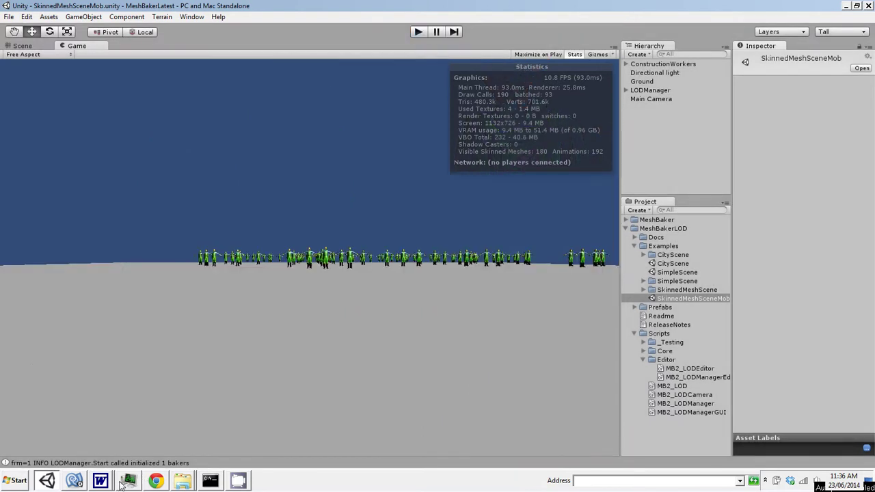
Switch to MonoDevelop, set the static ENABLED flag in MB2_LODManager.cs back to true, save it and return to Unity
click(101, 481)
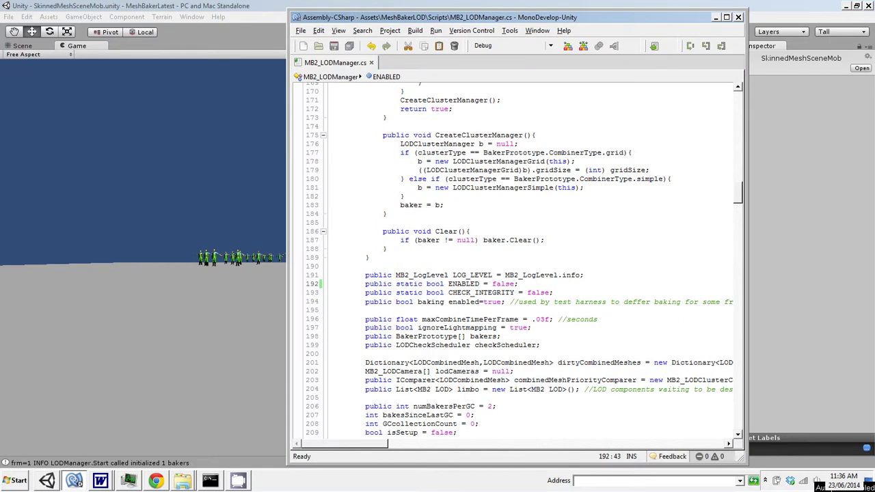
double_click(503, 283)
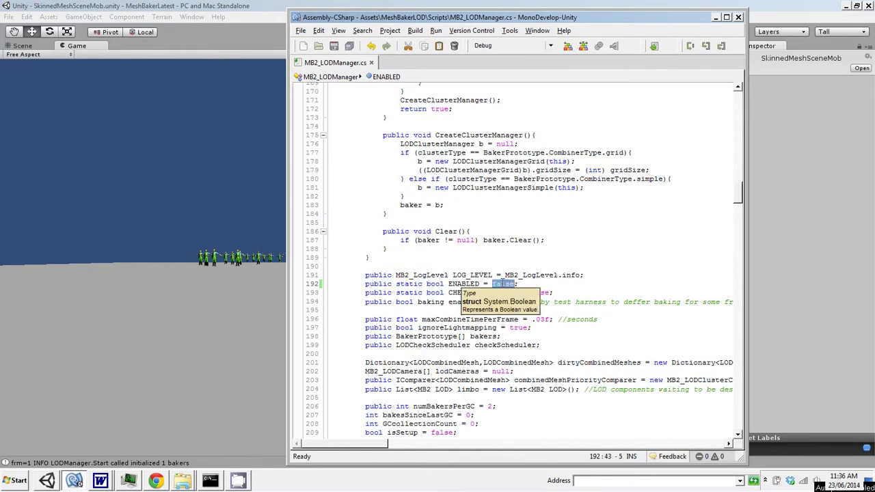
text(true)
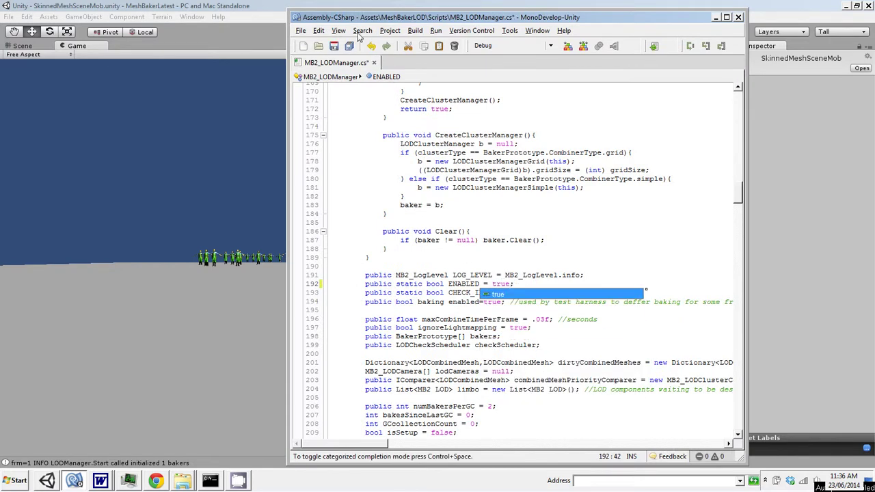
key(ctrl+s)
click(282, 14)
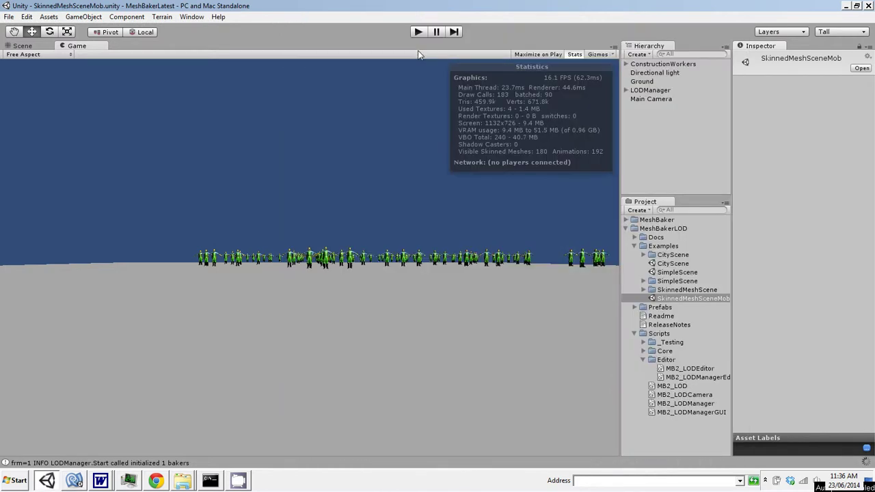
Play the SkinnedMeshSceneMob scene with the LOD manager enabled, pause it, and examine LODManager's Max Number Per Level values
click(417, 32)
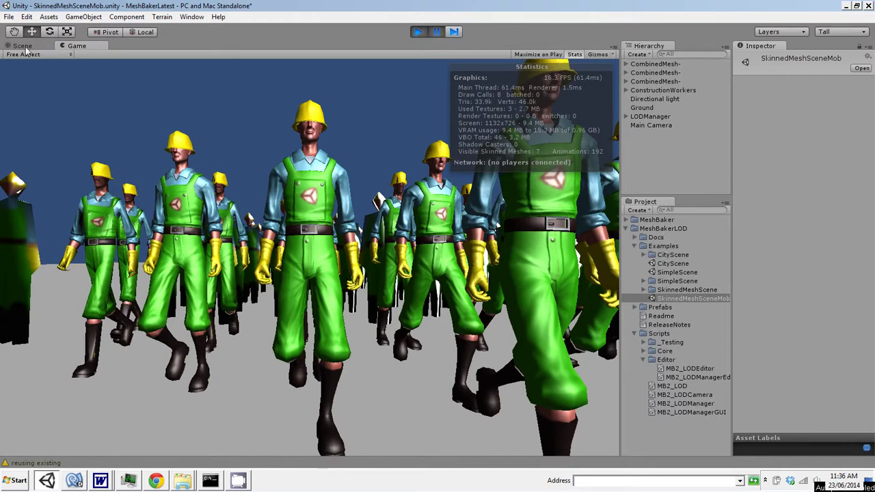
click(655, 117)
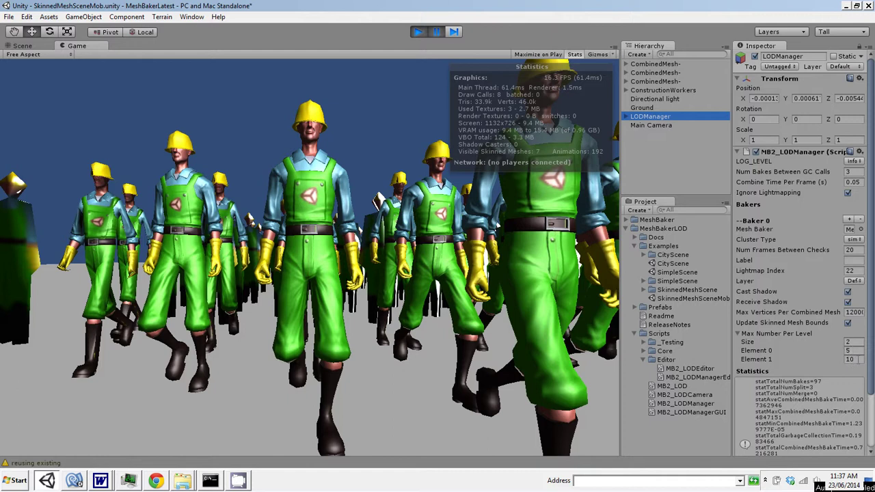
click(855, 359)
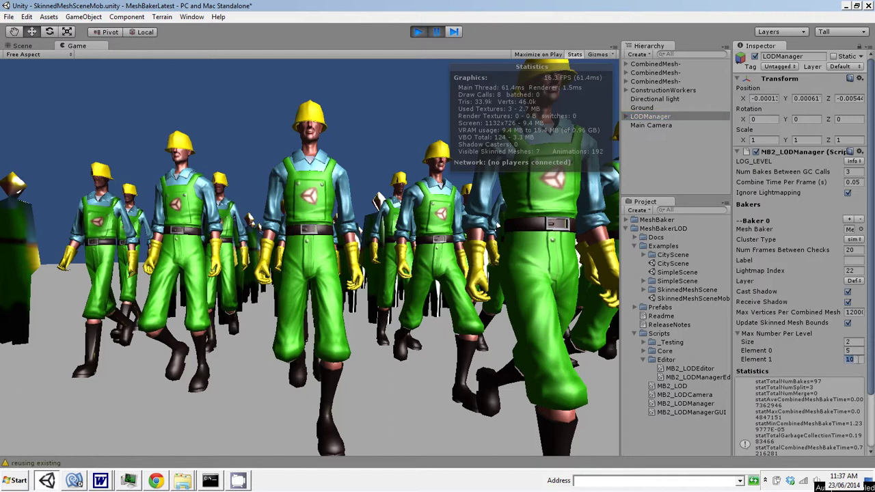
Frame the third CombinedMesh object in the Scene view and examine the combined workers within the crowd from an angled close-up
click(23, 46)
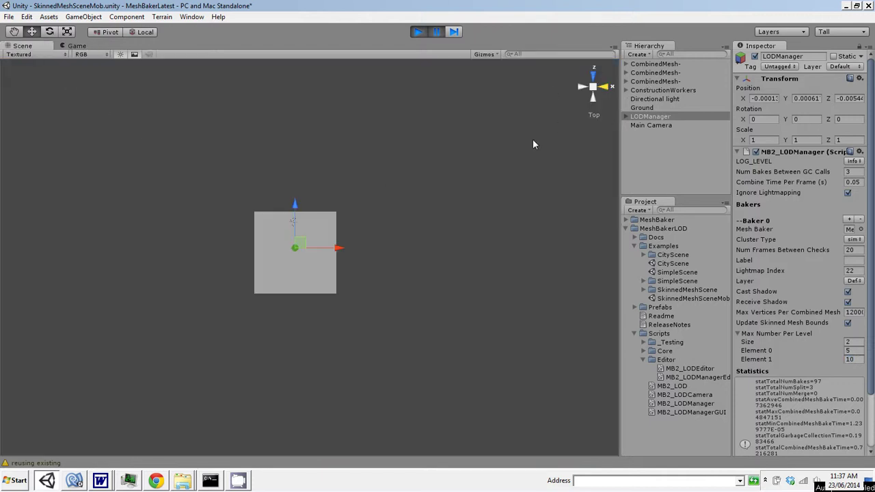
double_click(655, 81)
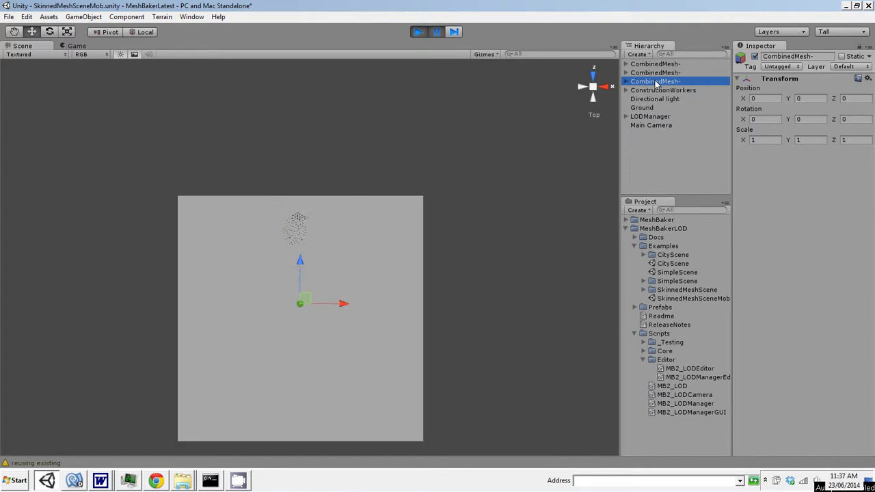
alt+drag(328, 333, 517, 297)
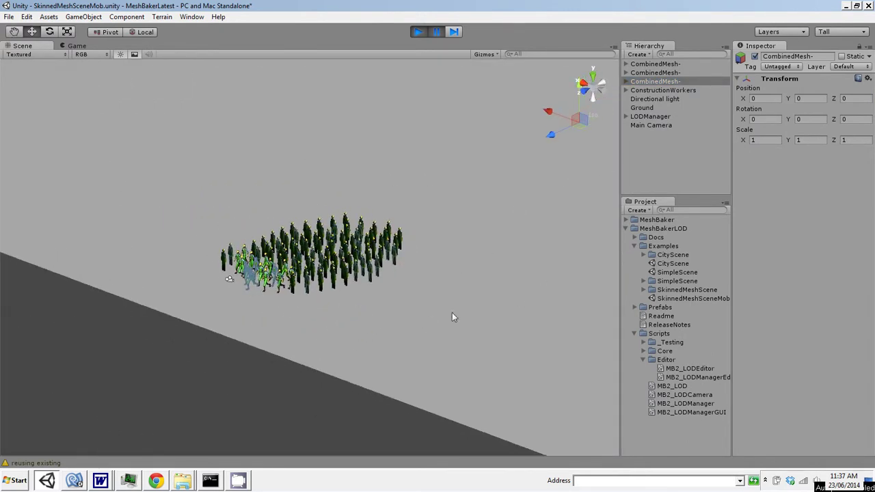
scroll(453, 311, up, 6)
scroll(453, 314, up, 1)
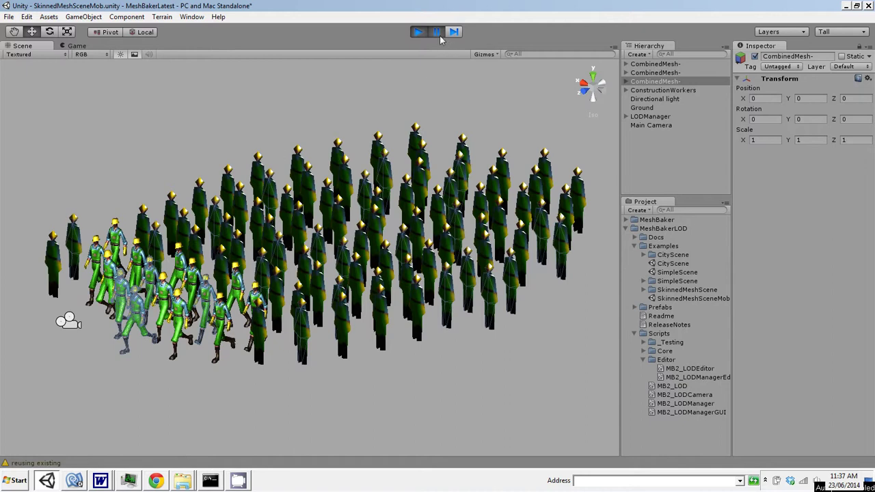
Return to the Game view and resume the paused scene to watch the crowd and its rendering statistics
click(76, 46)
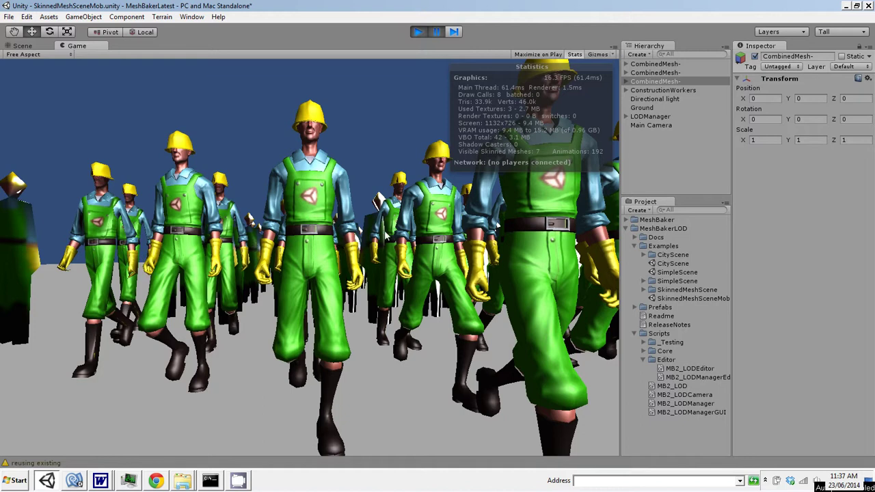
click(436, 31)
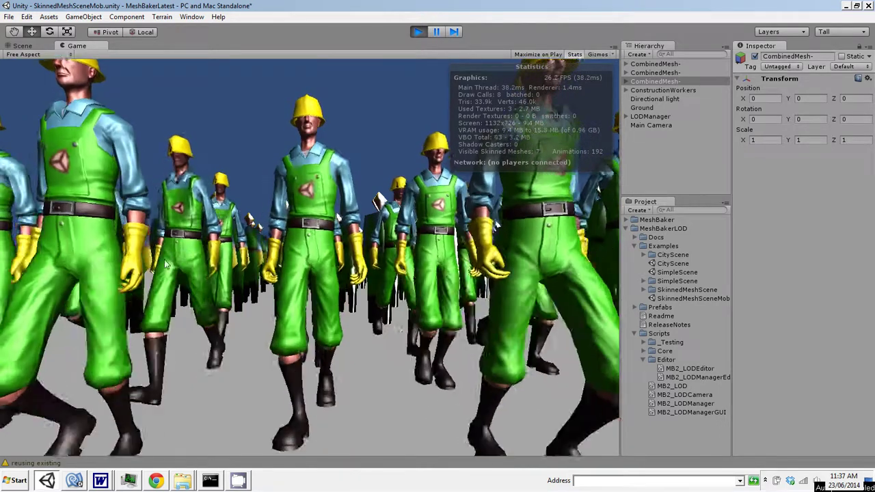